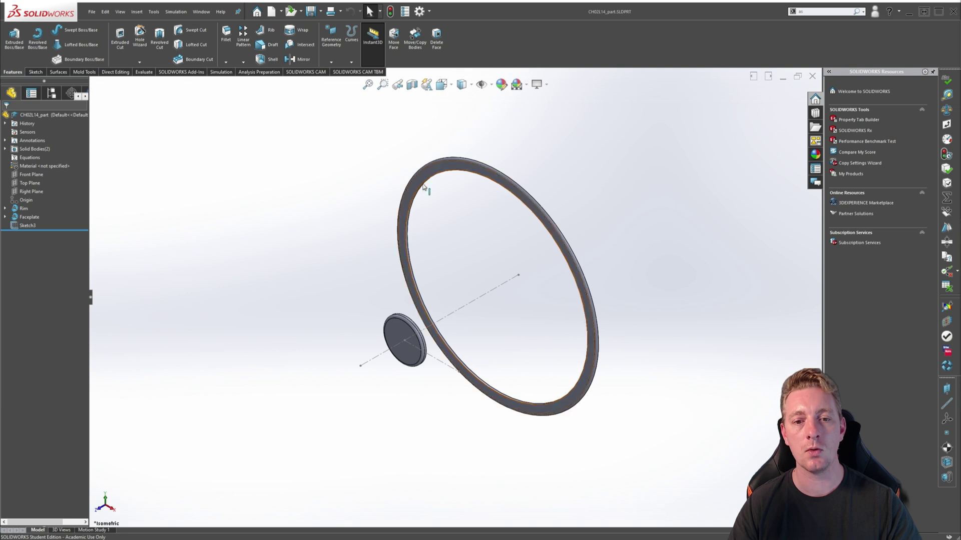
Hide the Rim feature's Sketch1.
{"action": "left_click", "coordinate": [5, 209]}
{"action": "left_click", "coordinate": [25, 217]}
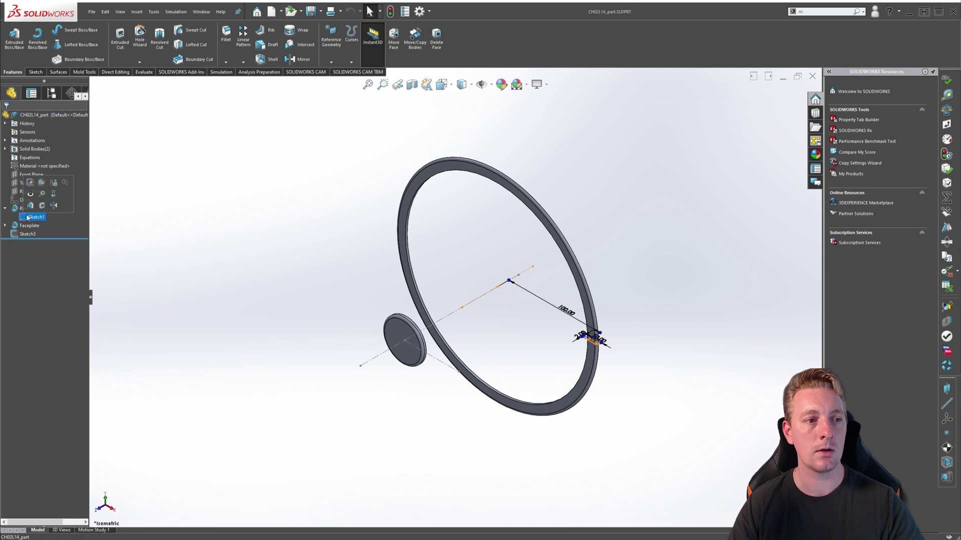
{"action": "left_click", "coordinate": [30, 194]}
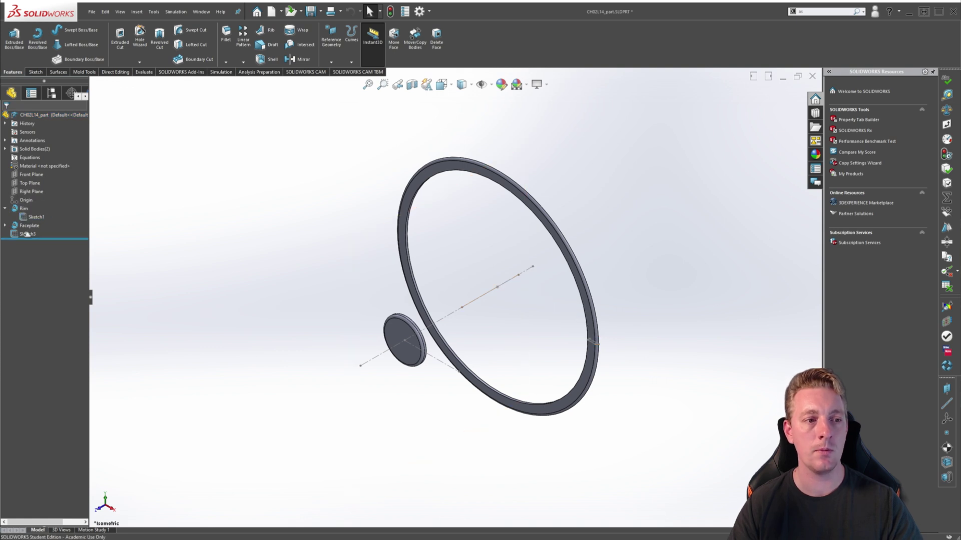
Check the Faceplate's Sketch2, then reframe the view on the rim and faceplate.
{"action": "left_click", "coordinate": [5, 226]}
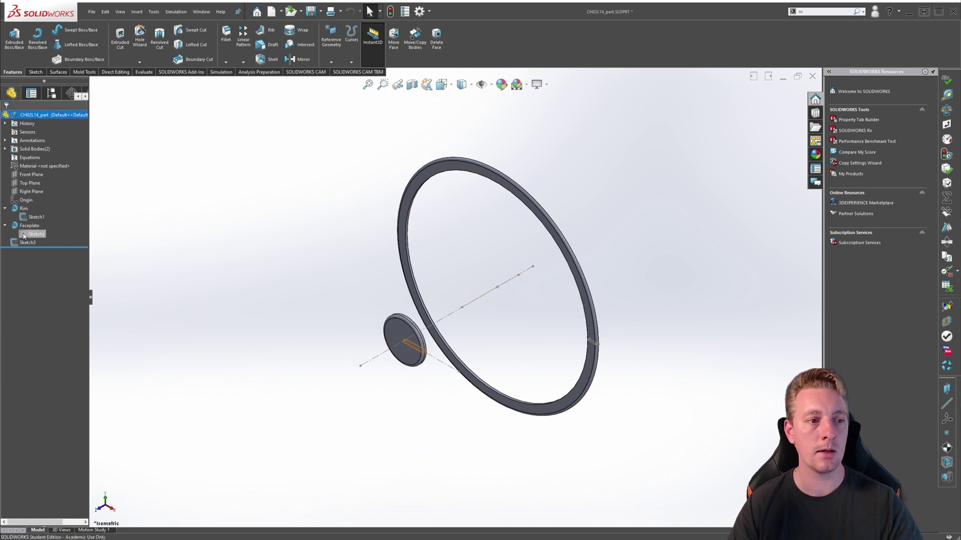
{"action": "left_click", "coordinate": [30, 234]}
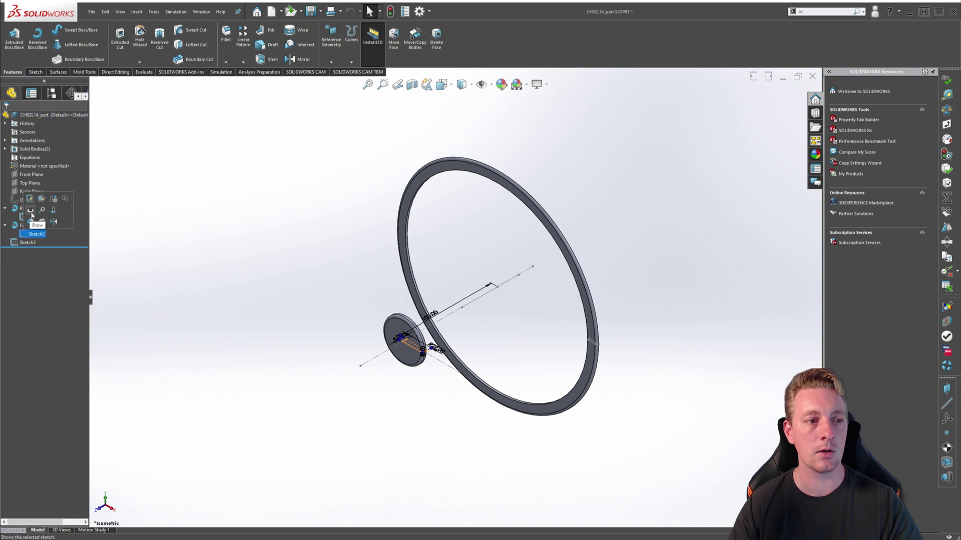
{"action": "left_click", "coordinate": [223, 319]}
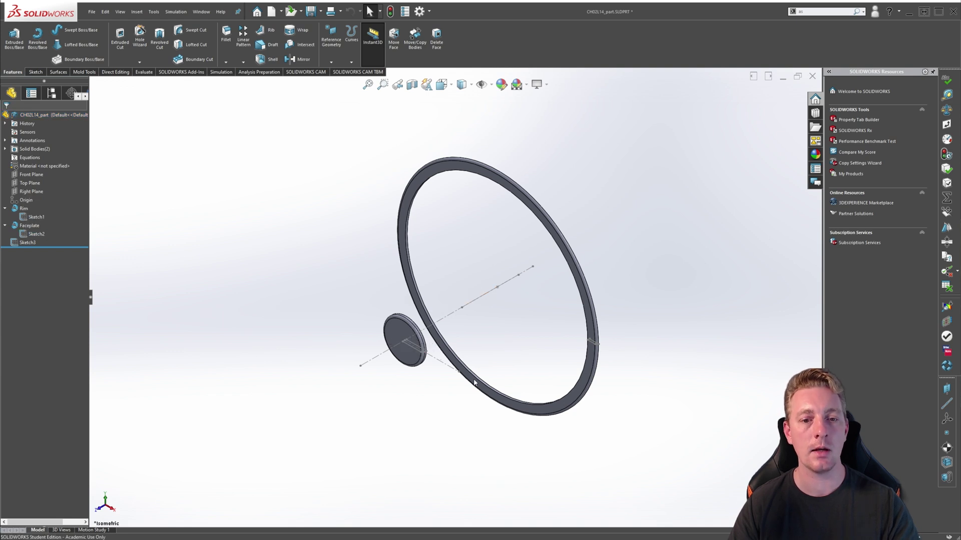
{"action": "scroll", "coordinate": [505, 340], "scroll_direction": "down", "scroll_amount": 5}
{"action": "middle_click_drag", "start_coordinate": [675, 230], "coordinate": [423, 303], "text": "ctrl"}
{"action": "scroll", "coordinate": [490, 327], "scroll_direction": "up", "scroll_amount": 3}
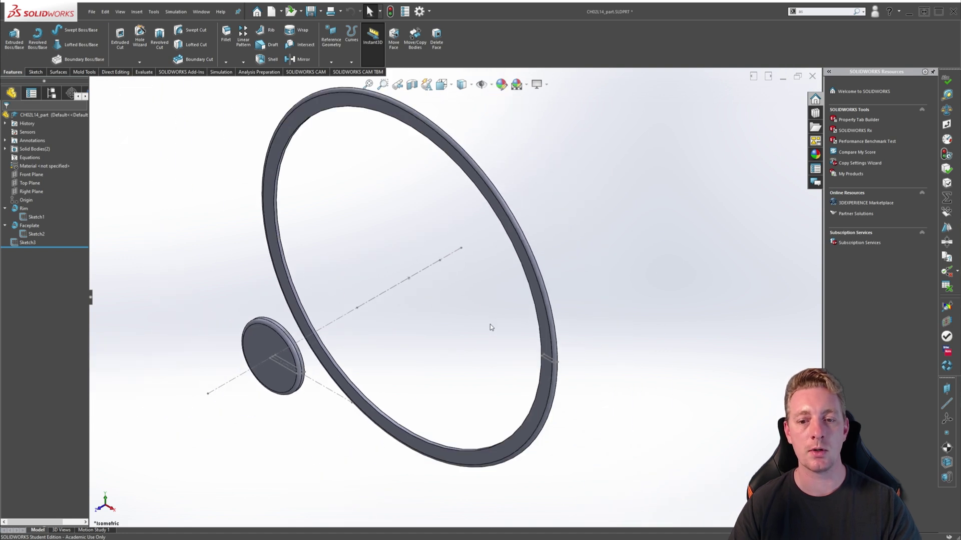
Switch the model's display style to Hidden Lines Visible.
{"action": "left_click", "coordinate": [471, 86]}
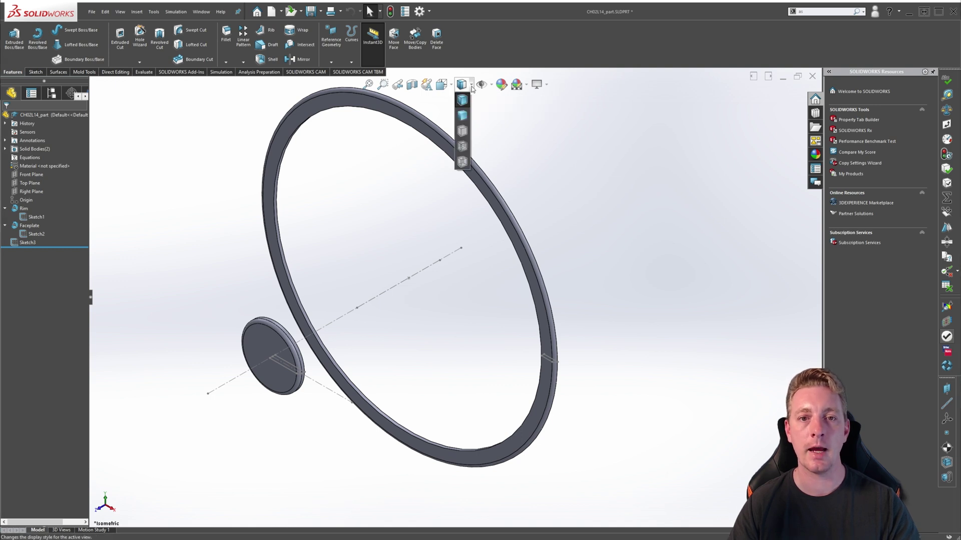
{"action": "left_click", "coordinate": [463, 148]}
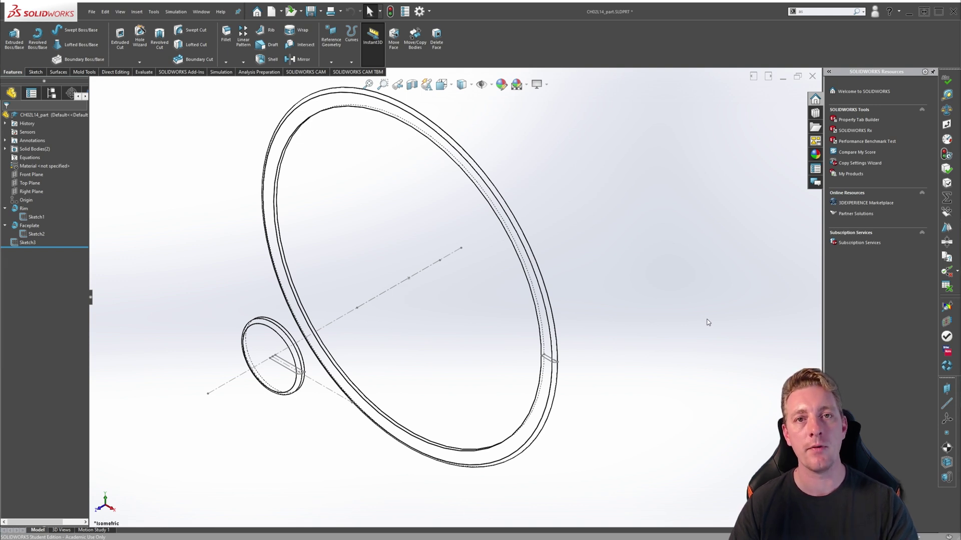
{"action": "scroll", "coordinate": [641, 331], "scroll_direction": "up", "scroll_amount": 3}
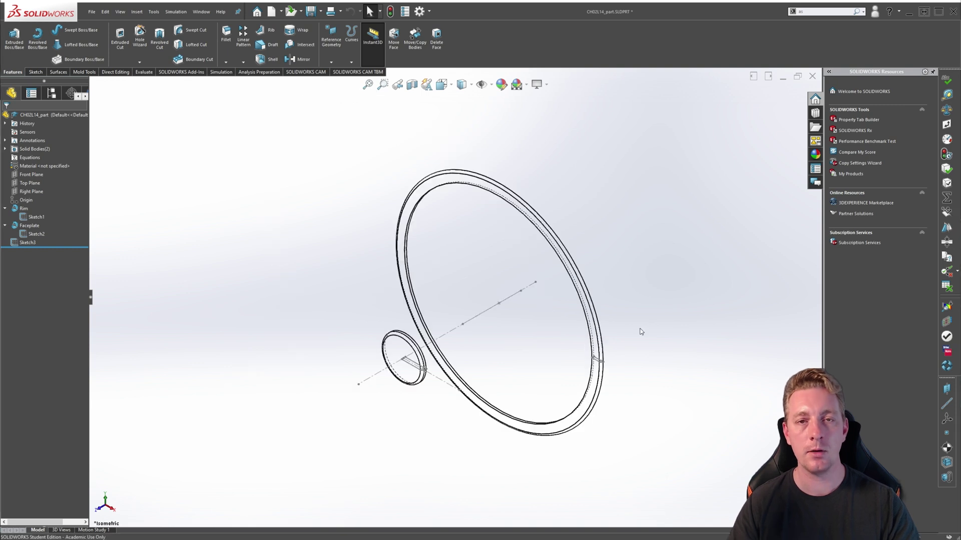
Start a new sketch, Sketch4, on the Top Plane.
{"action": "left_click", "coordinate": [27, 184]}
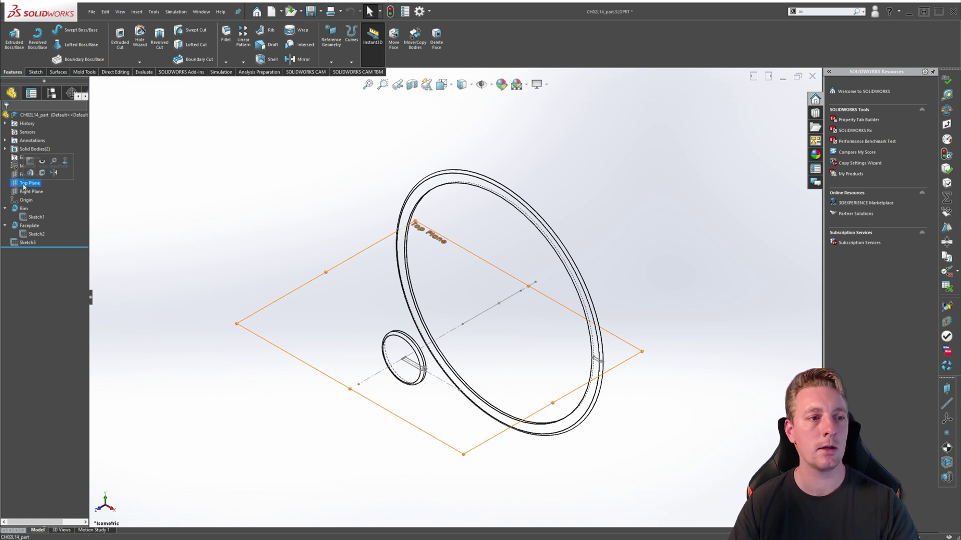
{"action": "left_click", "coordinate": [30, 161]}
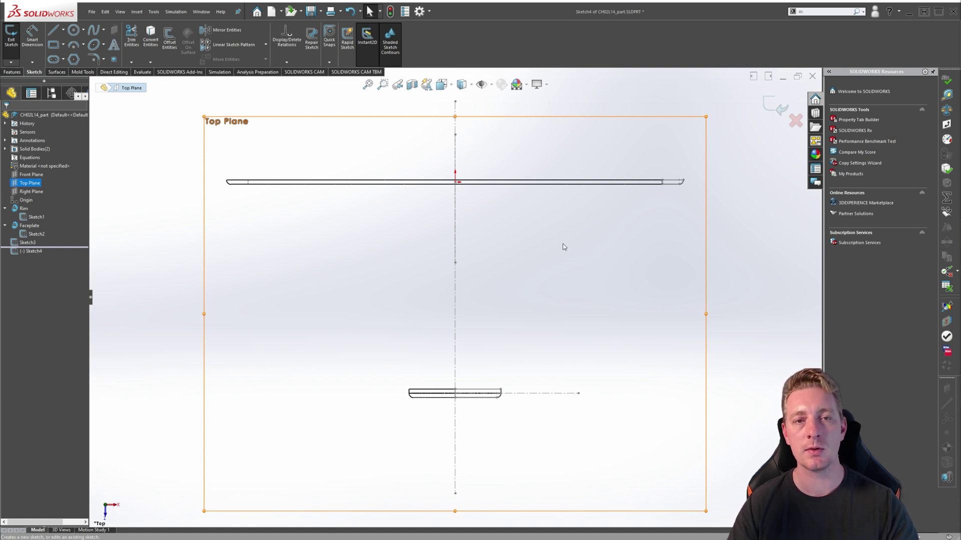
{"action": "left_click", "coordinate": [429, 12]}
{"action": "left_click", "coordinate": [438, 25]}
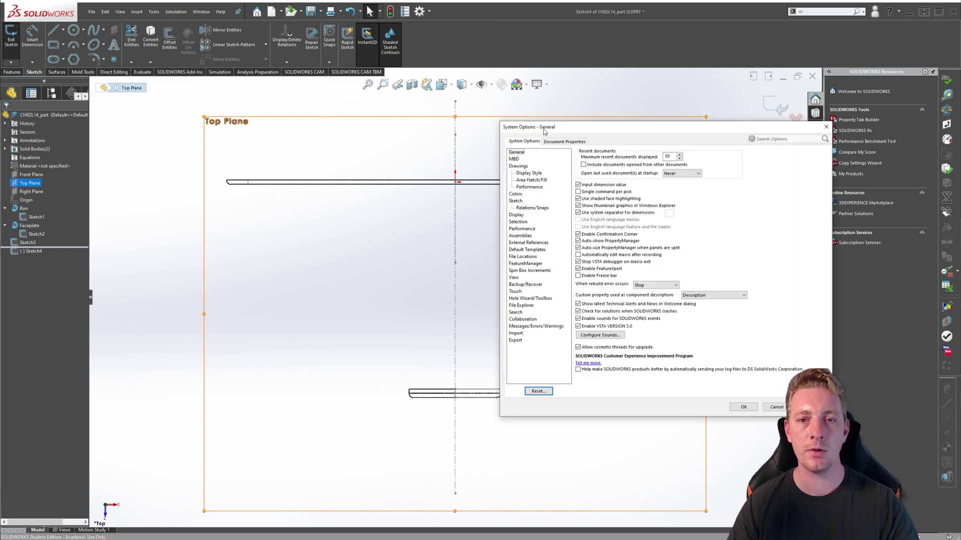
{"action": "left_click", "coordinate": [515, 203]}
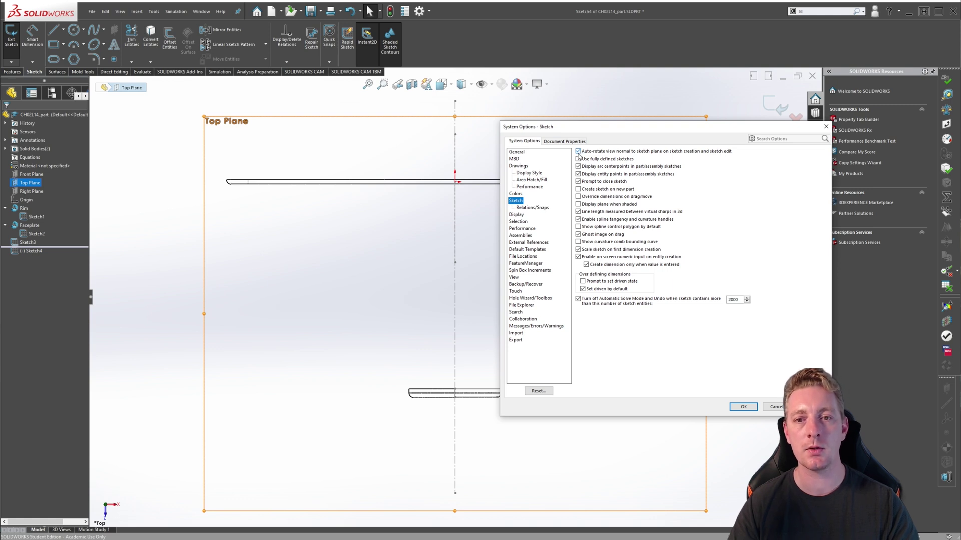
{"action": "left_click", "coordinate": [743, 407]}
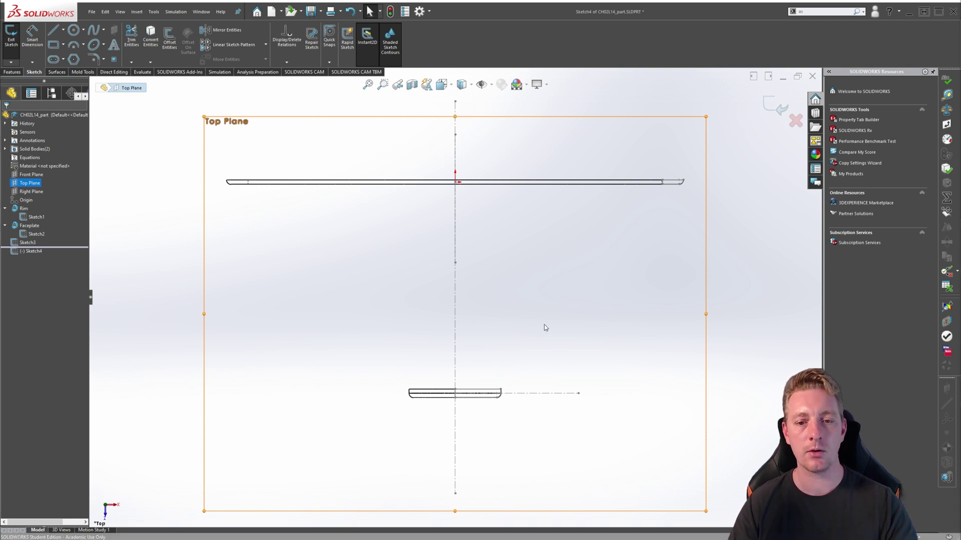
Draw a line from the origin to the faceplate edge, continuing in an arc up toward the rim.
{"action": "scroll", "coordinate": [498, 391], "scroll_direction": "down", "scroll_amount": 2}
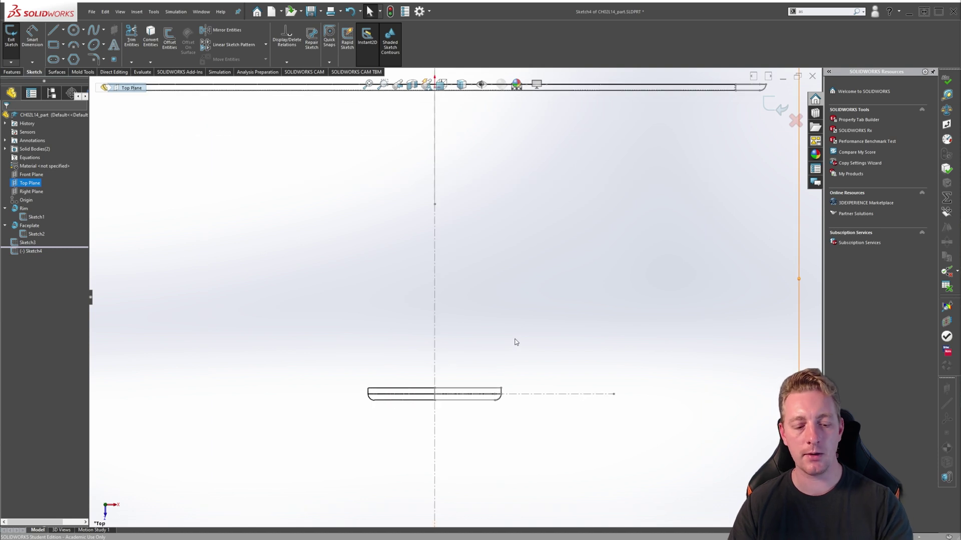
{"action": "key", "text": "s"}
{"action": "key", "text": "s"}
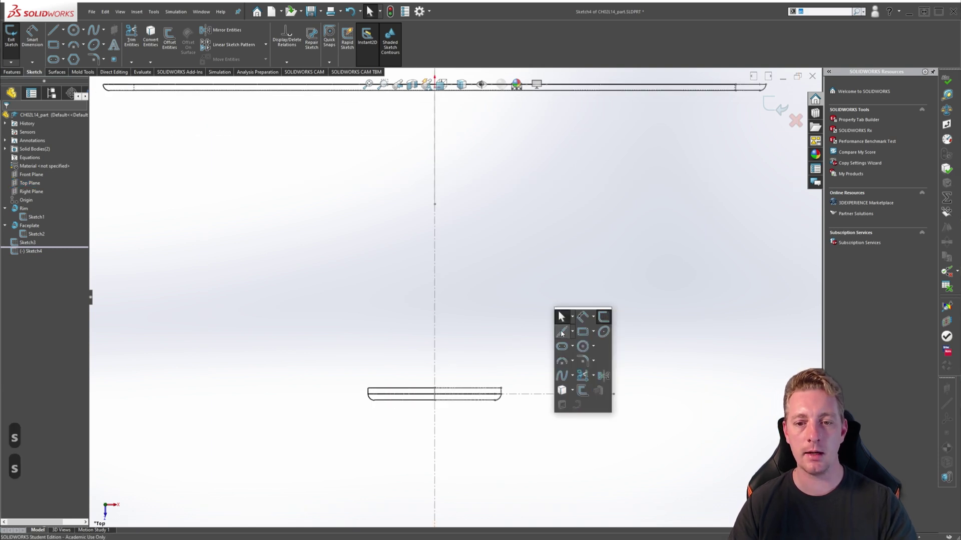
{"action": "left_click", "coordinate": [565, 334]}
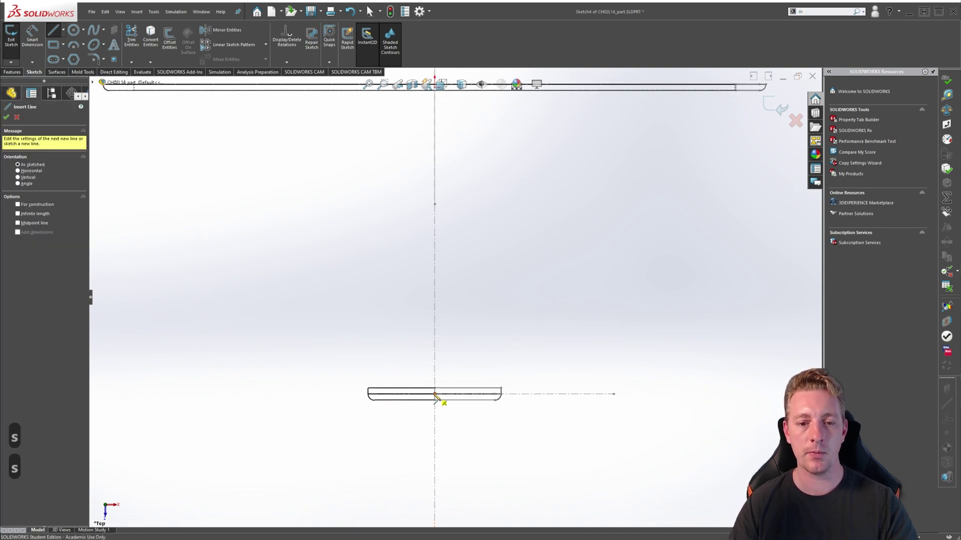
{"action": "left_click", "coordinate": [435, 394]}
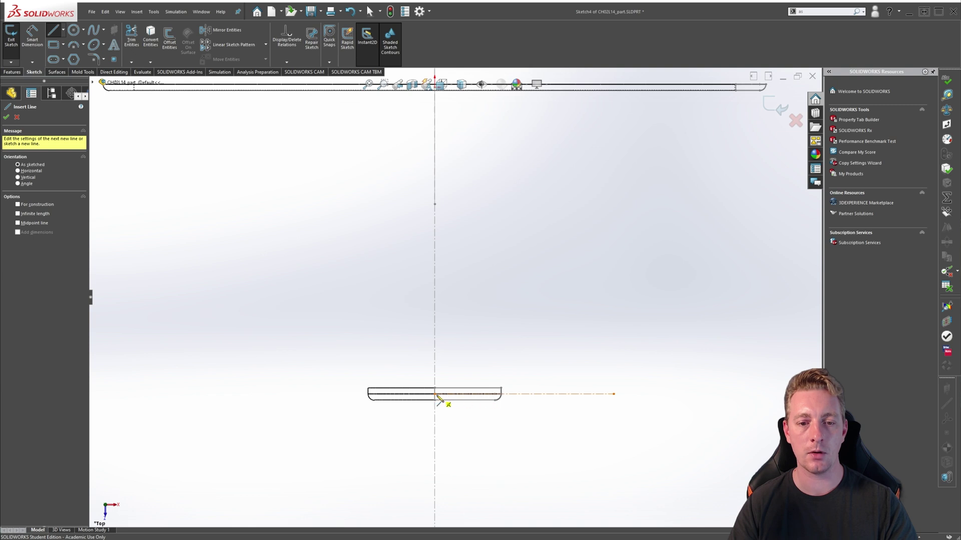
{"action": "left_click", "coordinate": [493, 395]}
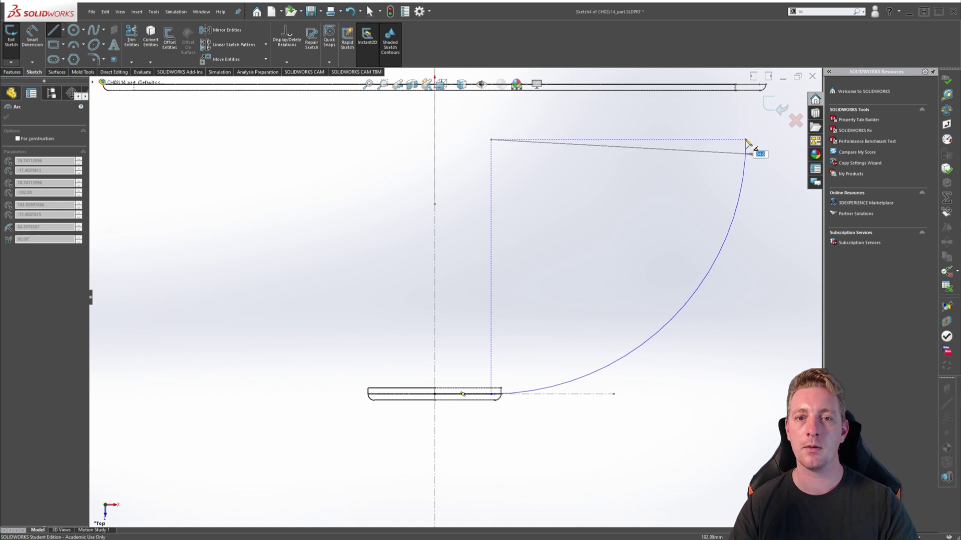
{"action": "left_click", "coordinate": [746, 140]}
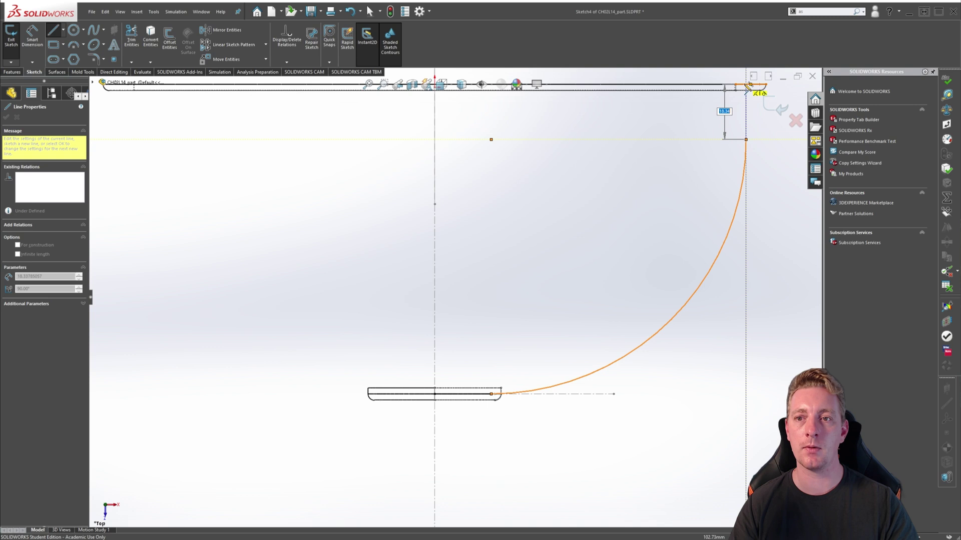
Dimension the path's bottom faceplate line to 21 mm.
{"action": "key", "text": "Escape"}
{"action": "key", "text": "Escape"}
{"action": "key", "text": "Escape"}
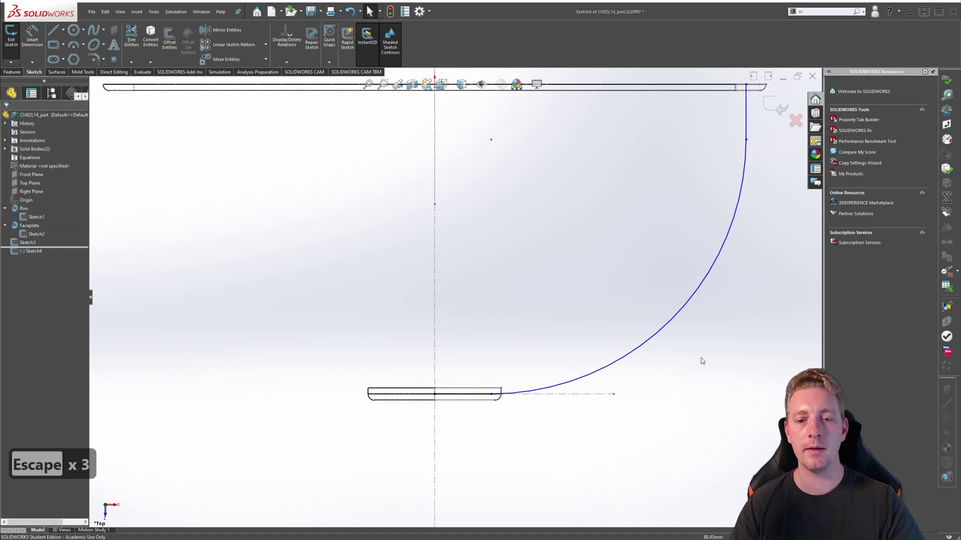
{"action": "key", "text": "s"}
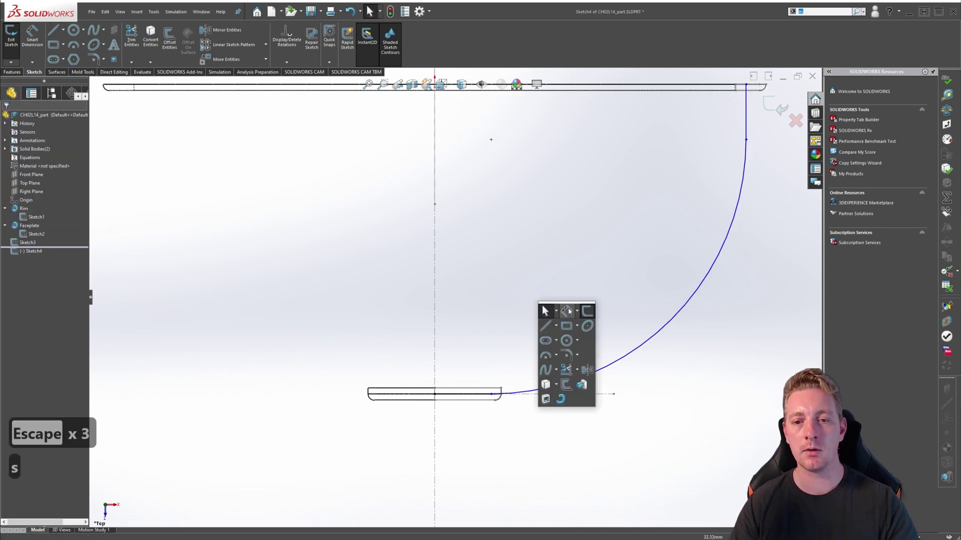
{"action": "left_click", "coordinate": [561, 311]}
{"action": "left_click", "coordinate": [472, 407]}
{"action": "left_click", "coordinate": [461, 421]}
{"action": "type", "text": "21"}
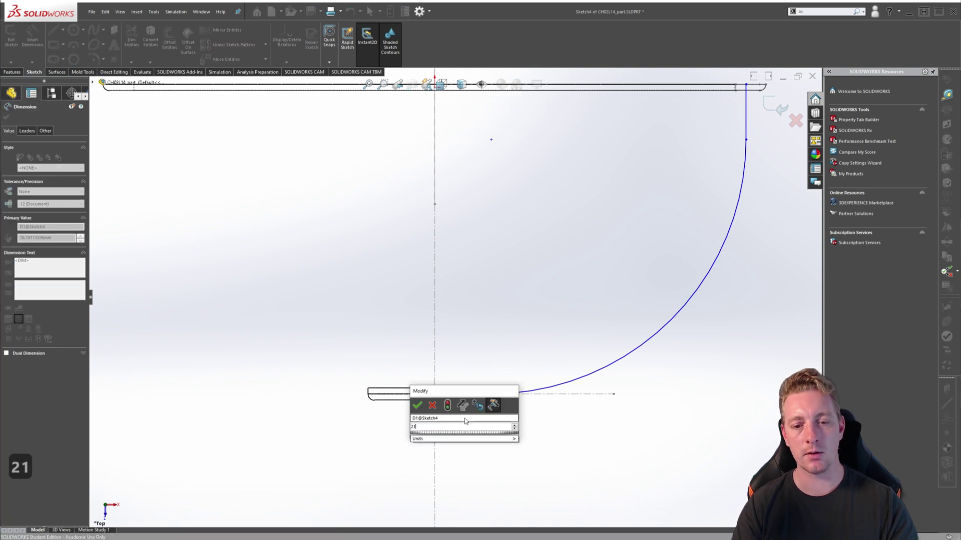
{"action": "key", "text": "Return"}
Dimension the gap between the rim's inner edge and the vertical line to 4 mm.
{"action": "middle_click_drag", "start_coordinate": [464, 419], "coordinate": [380, 460], "text": "ctrl"}
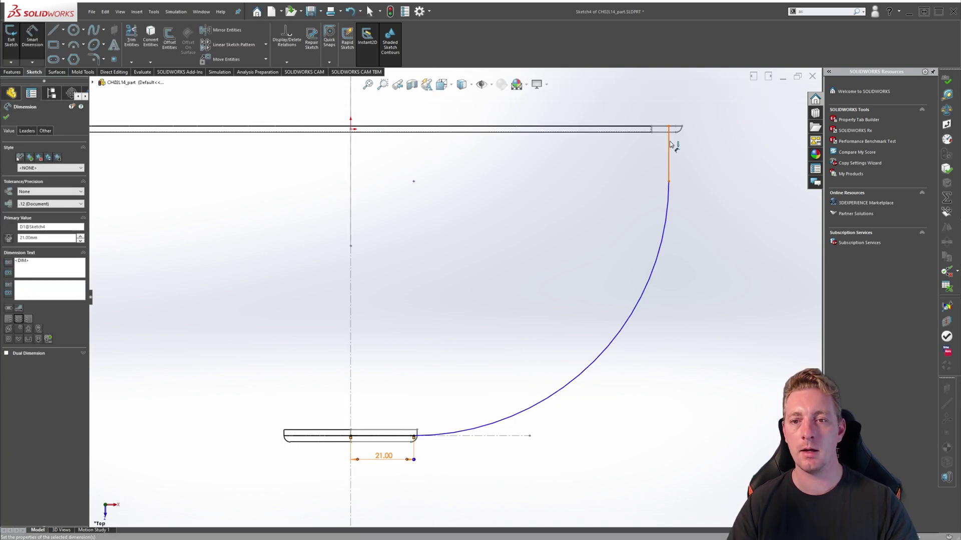
{"action": "left_click", "coordinate": [668, 147]}
{"action": "scroll", "coordinate": [669, 147], "scroll_direction": "down", "scroll_amount": 3}
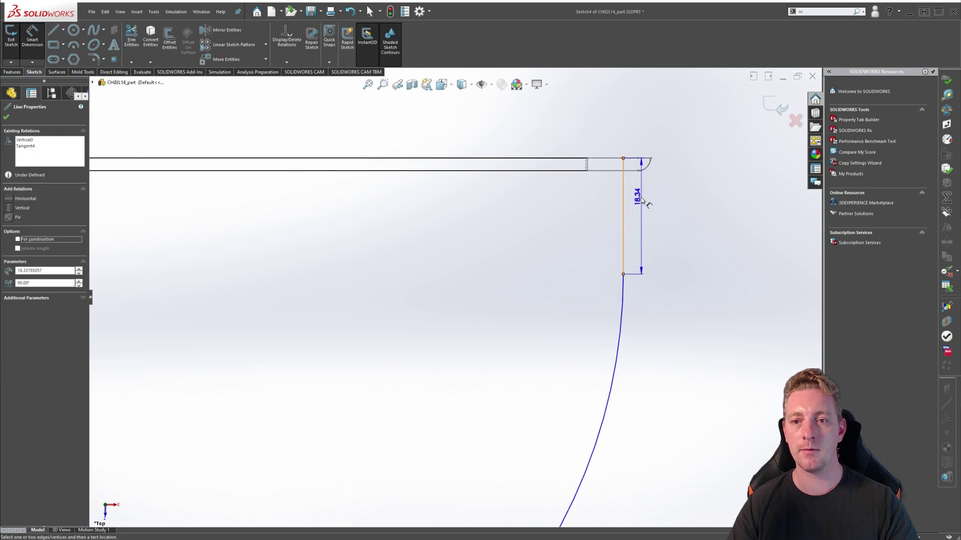
{"action": "left_click", "coordinate": [588, 166]}
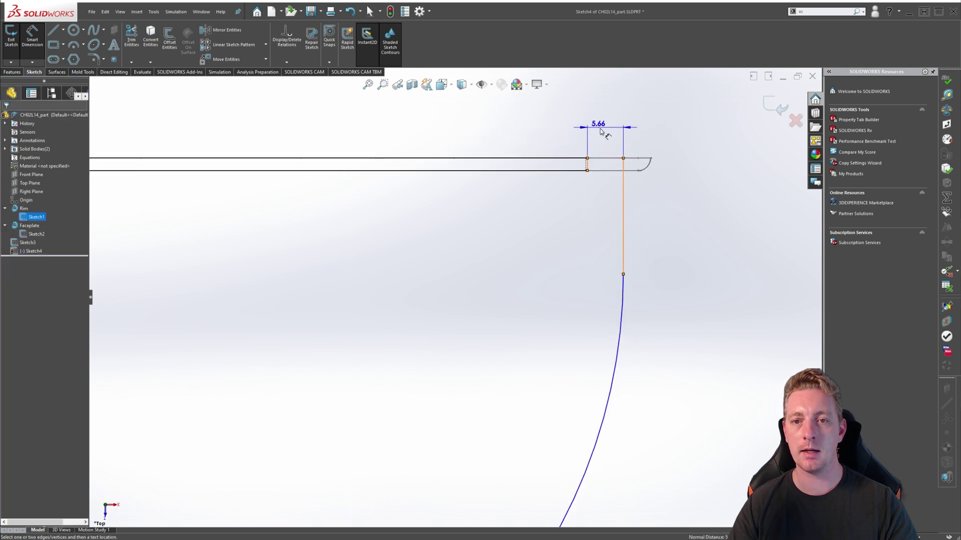
{"action": "left_click", "coordinate": [601, 128]}
{"action": "type", "text": "4"}
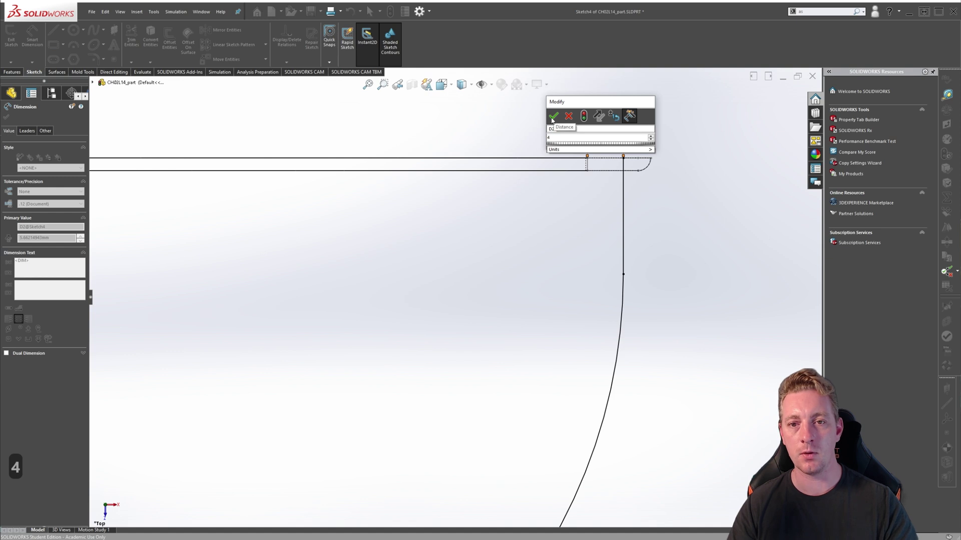
{"action": "left_click", "coordinate": [553, 117]}
{"action": "key", "text": "f"}
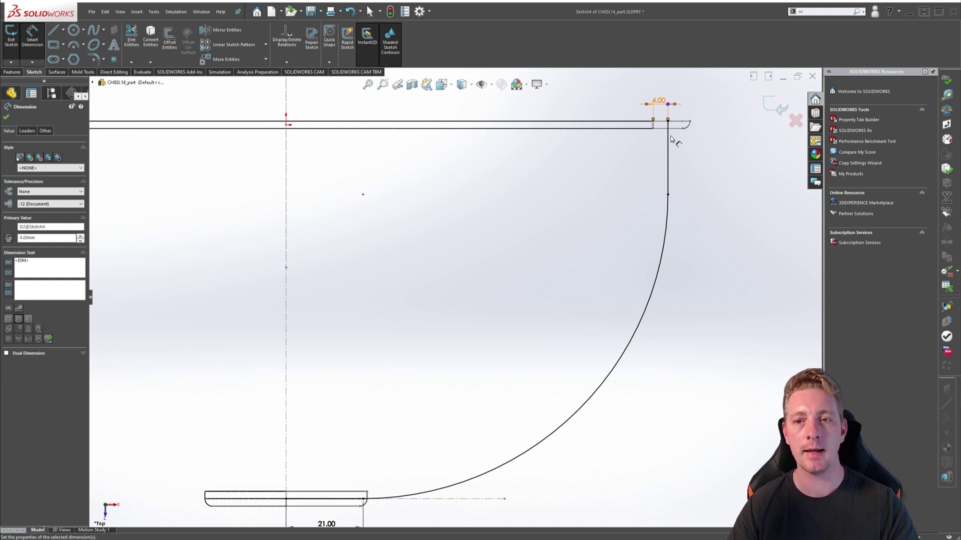
{"action": "scroll", "coordinate": [676, 143], "scroll_direction": "up", "scroll_amount": 1}
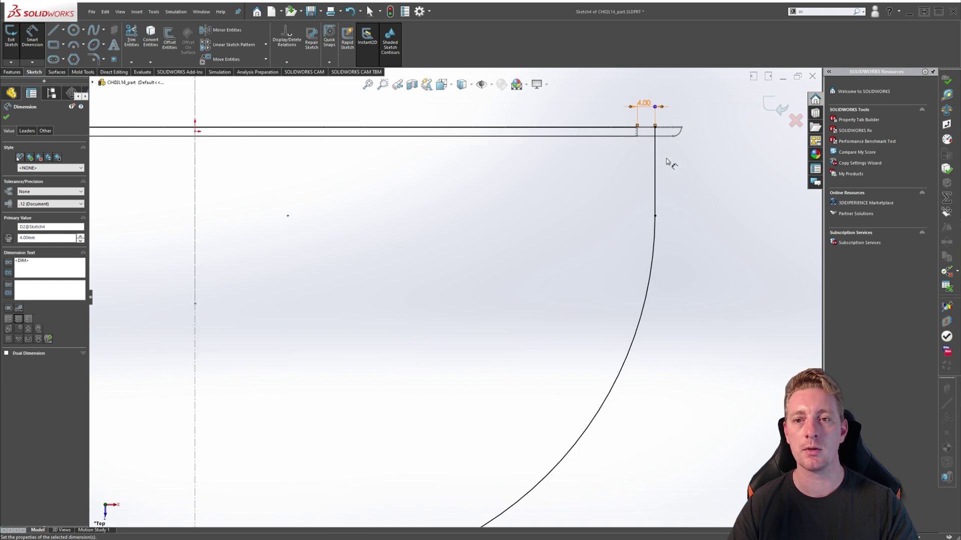
{"action": "scroll", "coordinate": [551, 240], "scroll_direction": "up", "scroll_amount": 3}
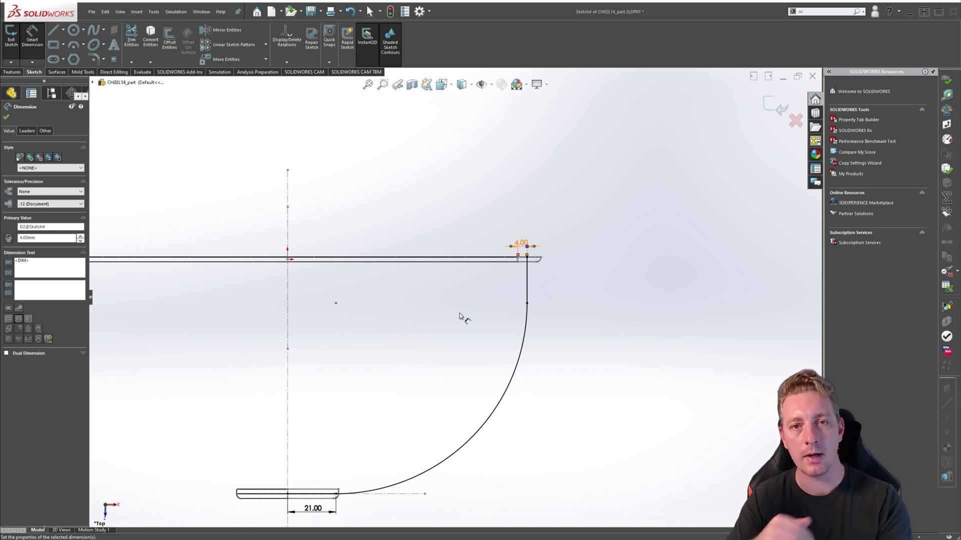
Exit Sketch4 with the finished spoke path and view the part isometrically.
{"action": "left_click", "coordinate": [461, 317]}
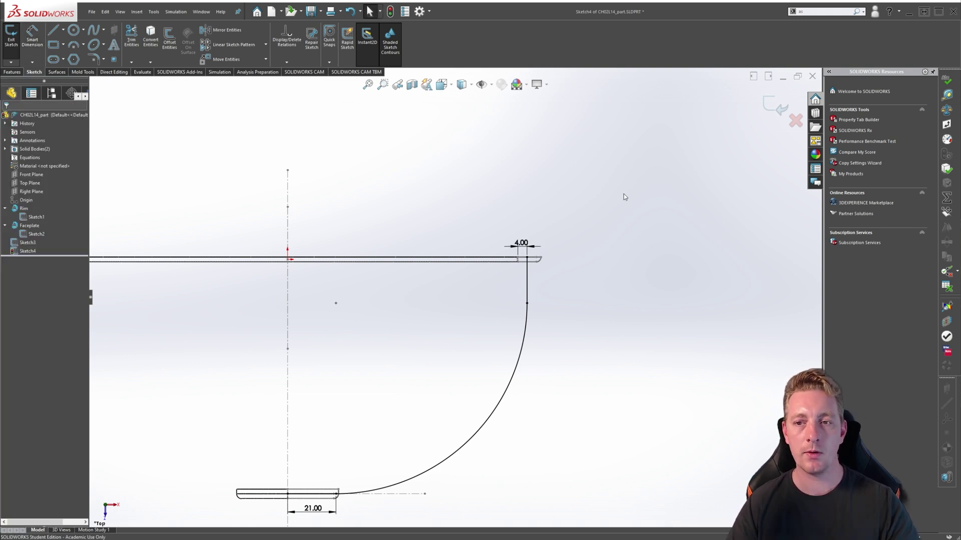
{"action": "left_click", "coordinate": [770, 111]}
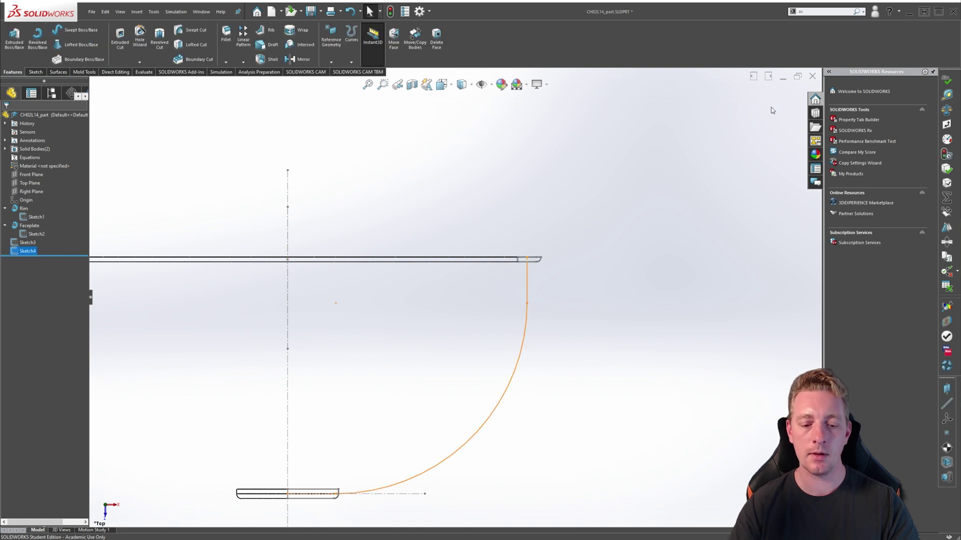
{"action": "key", "text": "ctrl+7"}
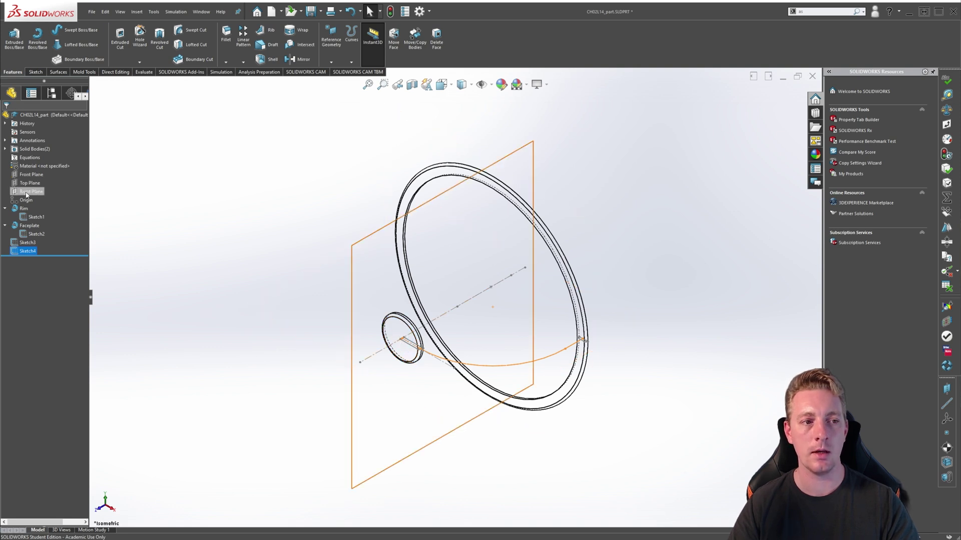
Start Sketch5 on the Right Plane and draw an ellipse centred on the axis.
{"action": "left_click", "coordinate": [28, 191]}
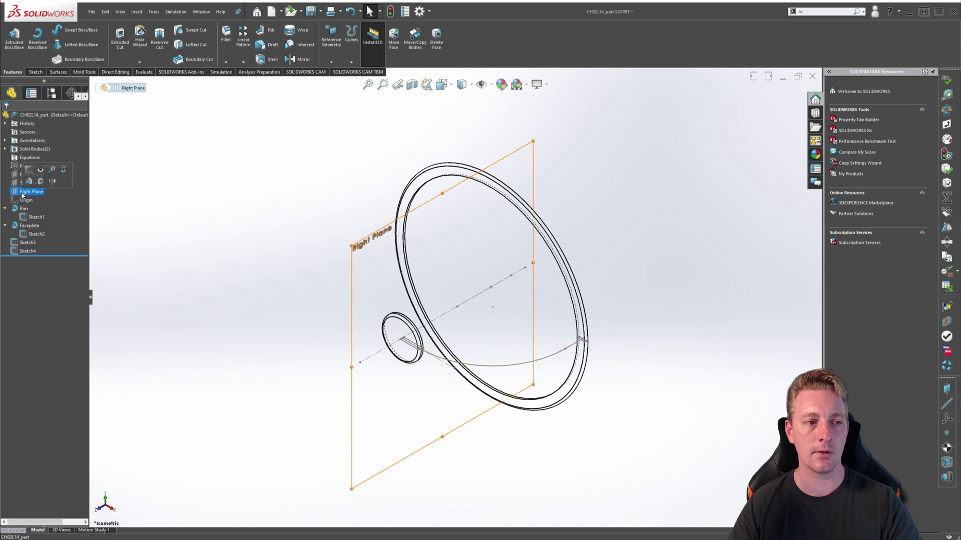
{"action": "left_click", "coordinate": [28, 170]}
{"action": "middle_click_drag", "start_coordinate": [477, 258], "coordinate": [434, 299]}
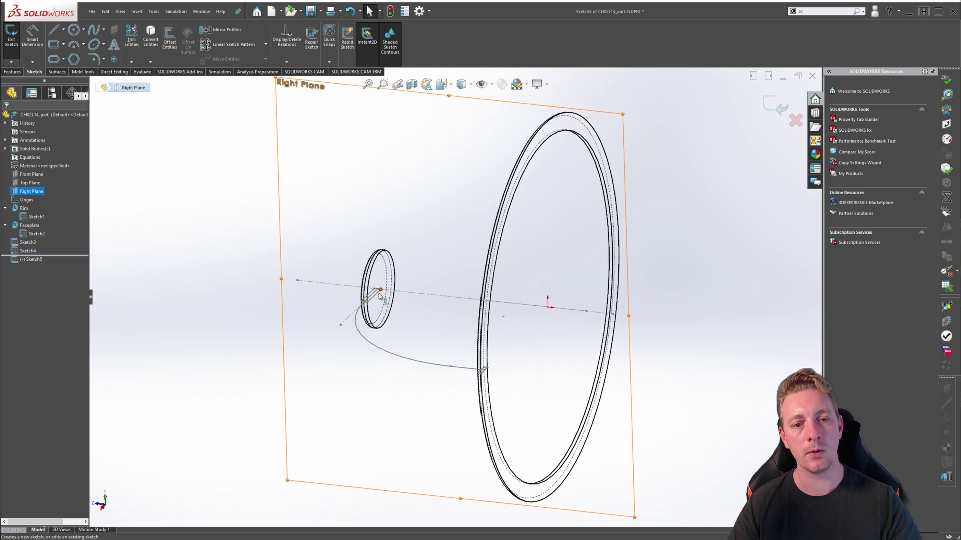
{"action": "scroll", "coordinate": [373, 289], "scroll_direction": "down", "scroll_amount": 5}
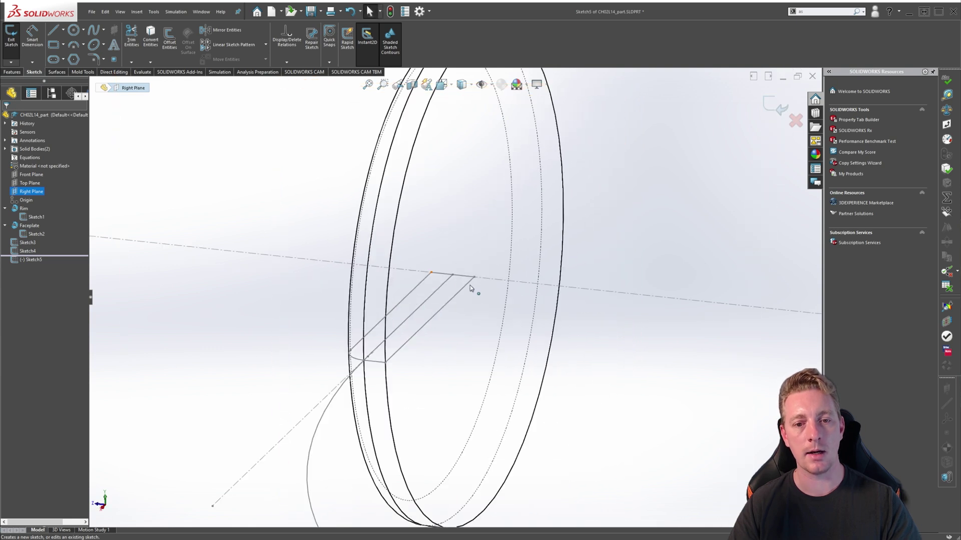
{"action": "key", "text": "s"}
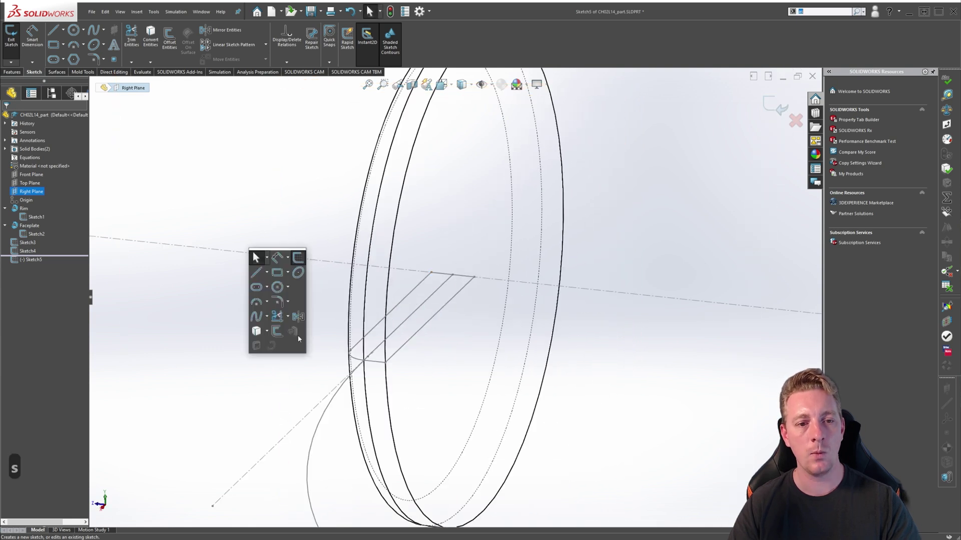
{"action": "left_click", "coordinate": [299, 273]}
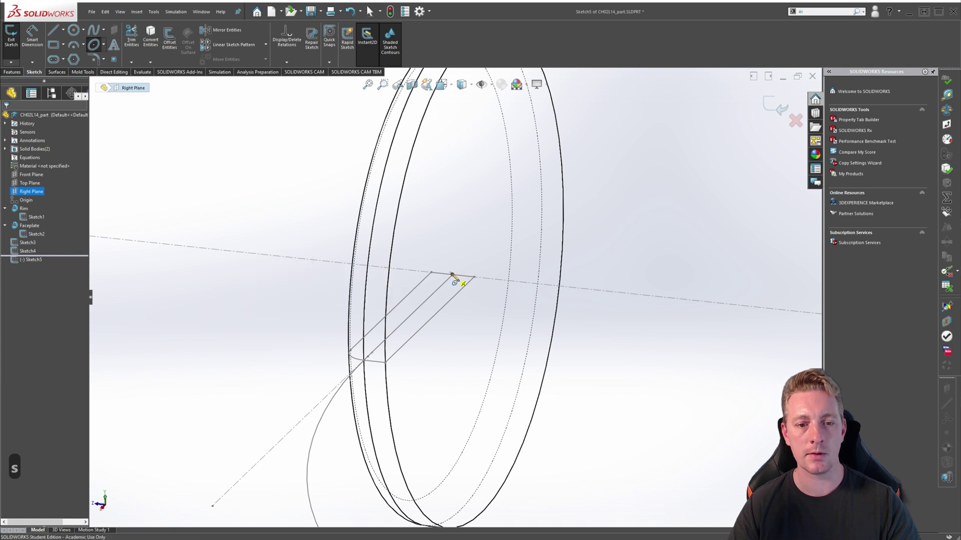
{"action": "left_click", "coordinate": [452, 274]}
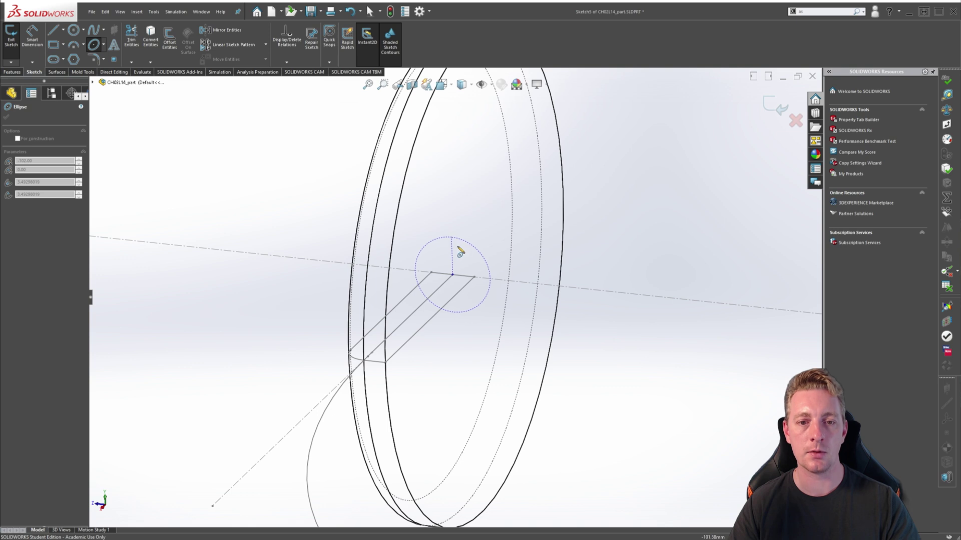
{"action": "left_click", "coordinate": [493, 285]}
{"action": "left_click", "coordinate": [493, 286]}
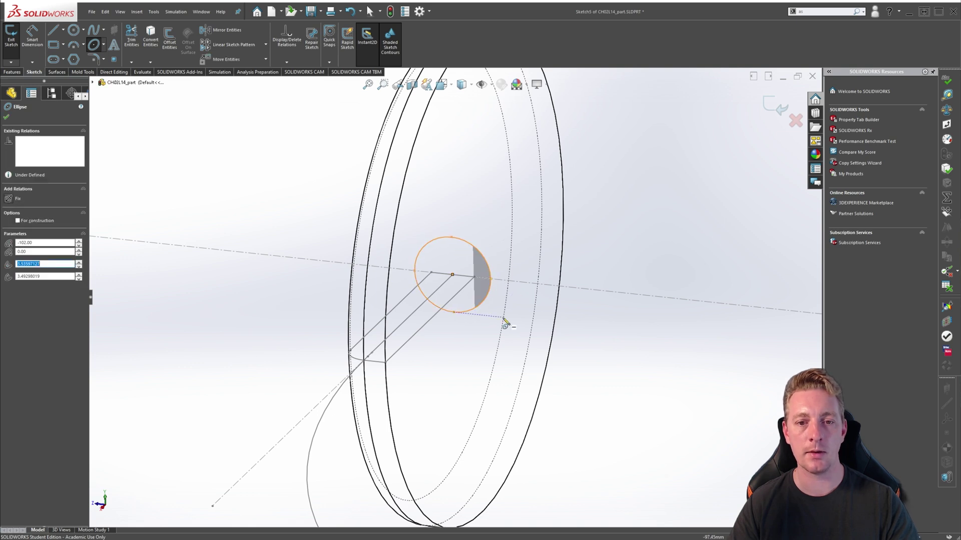
{"action": "key", "text": "Escape"}
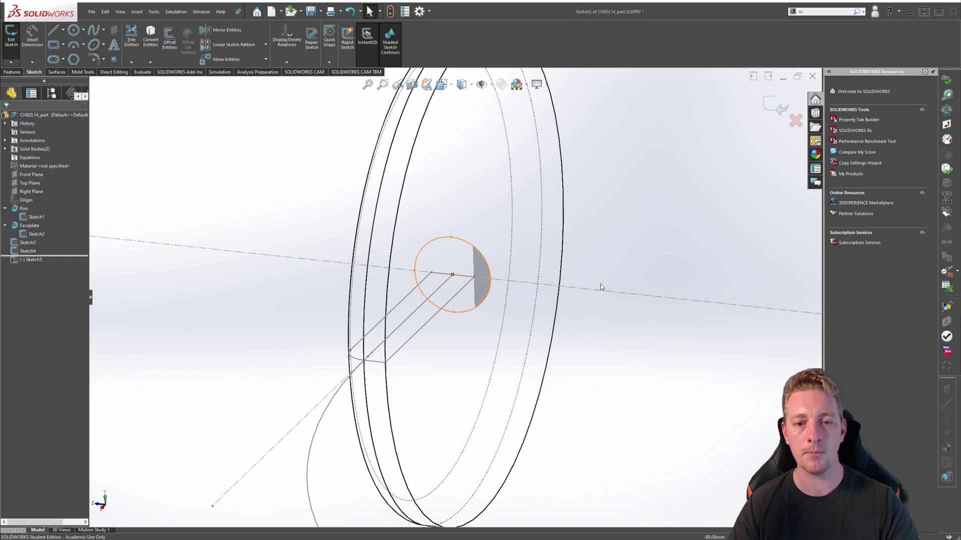
Dimension the ellipse 2.50 wide and 1.00 high.
{"action": "key", "text": "s"}
{"action": "left_click", "coordinate": [586, 284]}
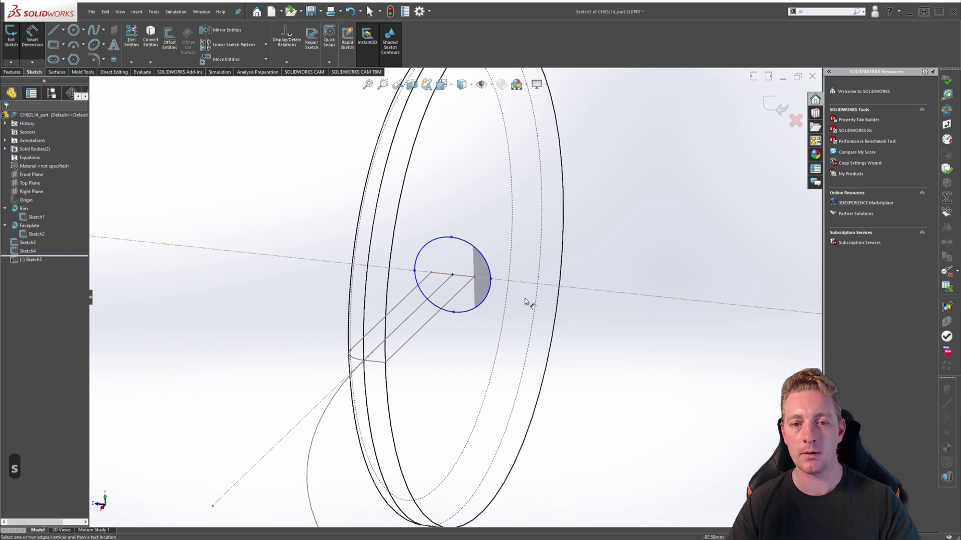
{"action": "left_click", "coordinate": [415, 271]}
{"action": "left_click", "coordinate": [491, 279]}
{"action": "left_click", "coordinate": [448, 216]}
{"action": "type", "text": "2.5"}
{"action": "key", "text": "Return"}
{"action": "left_click", "coordinate": [467, 277]}
{"action": "left_click", "coordinate": [495, 287]}
{"action": "type", "text": "1"}
{"action": "key", "text": "Return"}
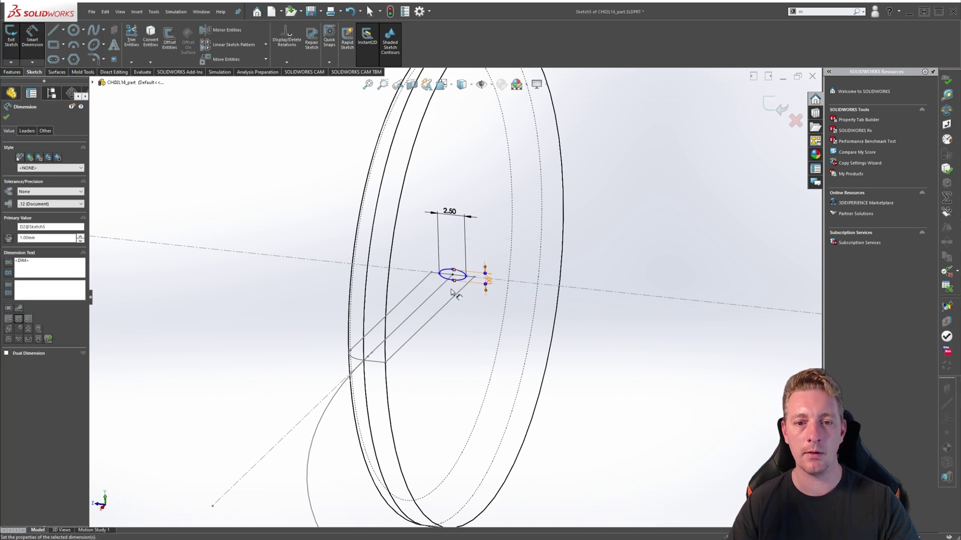
{"action": "scroll", "coordinate": [451, 288], "scroll_direction": "down", "scroll_amount": 5}
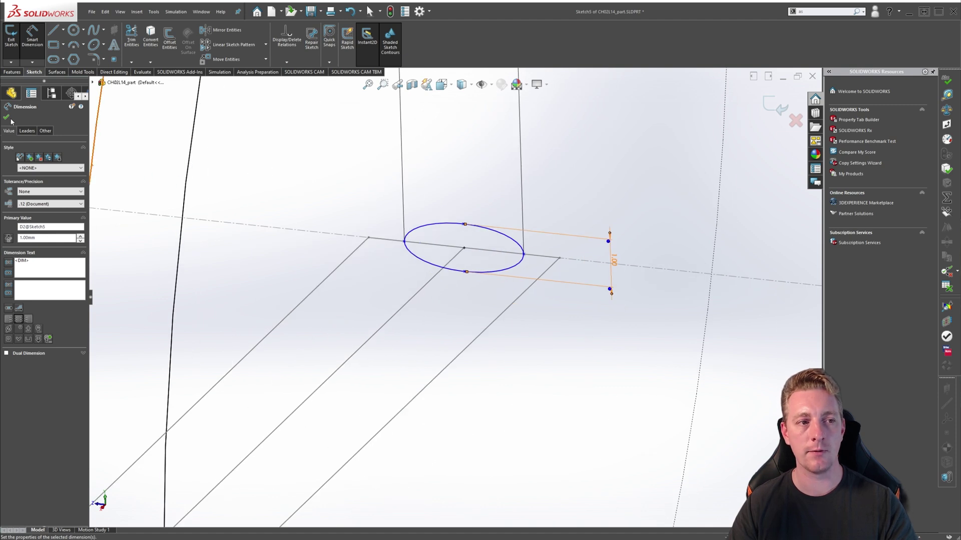
{"action": "left_click", "coordinate": [627, 320]}
{"action": "key", "text": "Escape"}
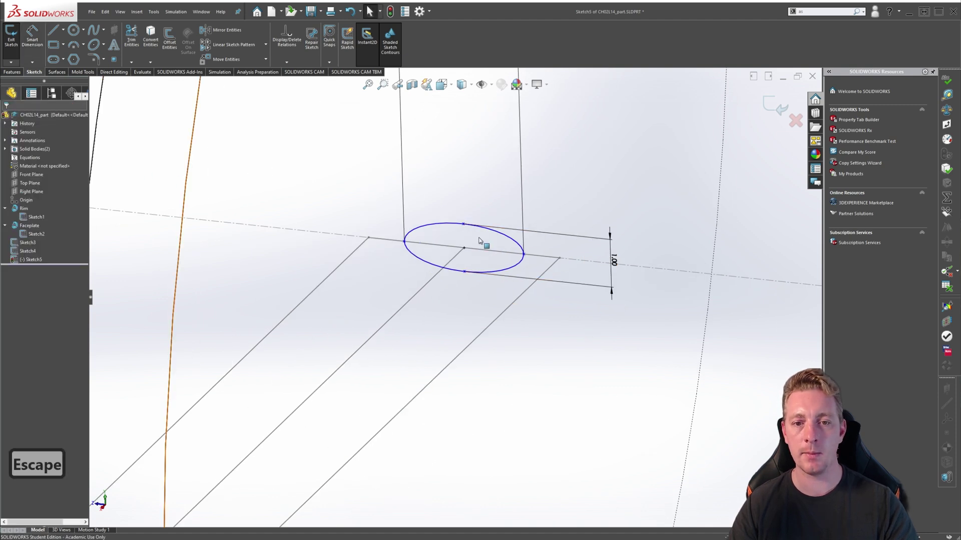
Add a Horizontal relation to the ellipse's axis and close Sketch5.
{"action": "left_click", "coordinate": [523, 257]}
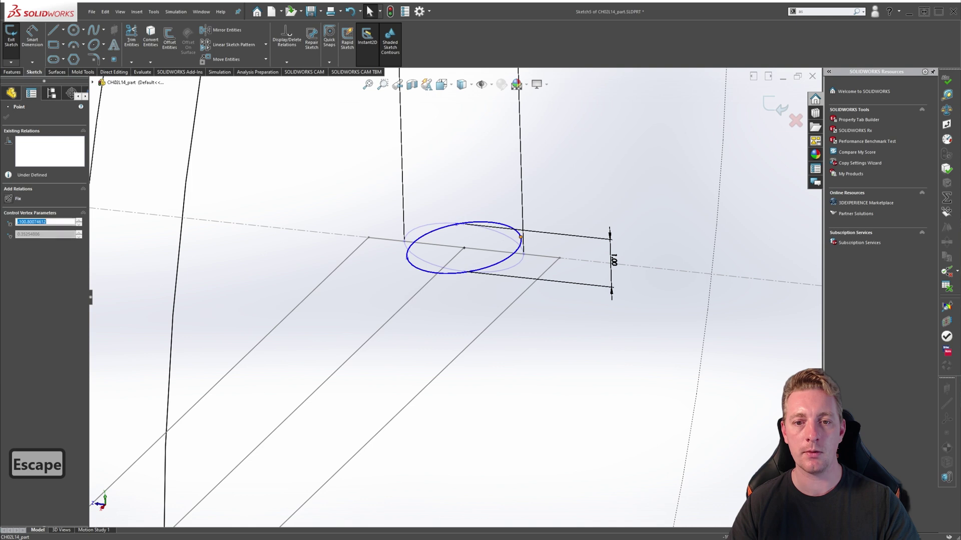
{"action": "middle_click_drag", "start_coordinate": [523, 256], "coordinate": [478, 227]}
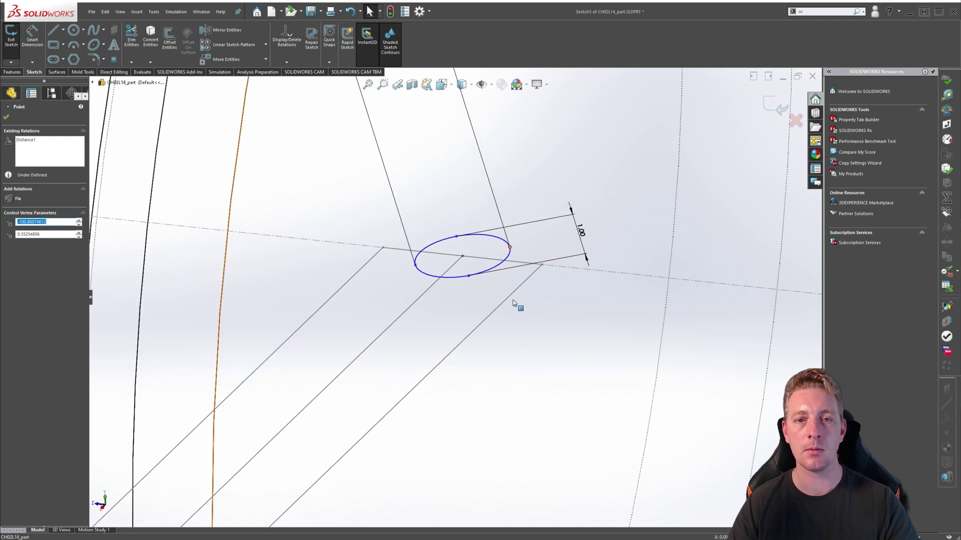
{"action": "left_click", "coordinate": [481, 296]}
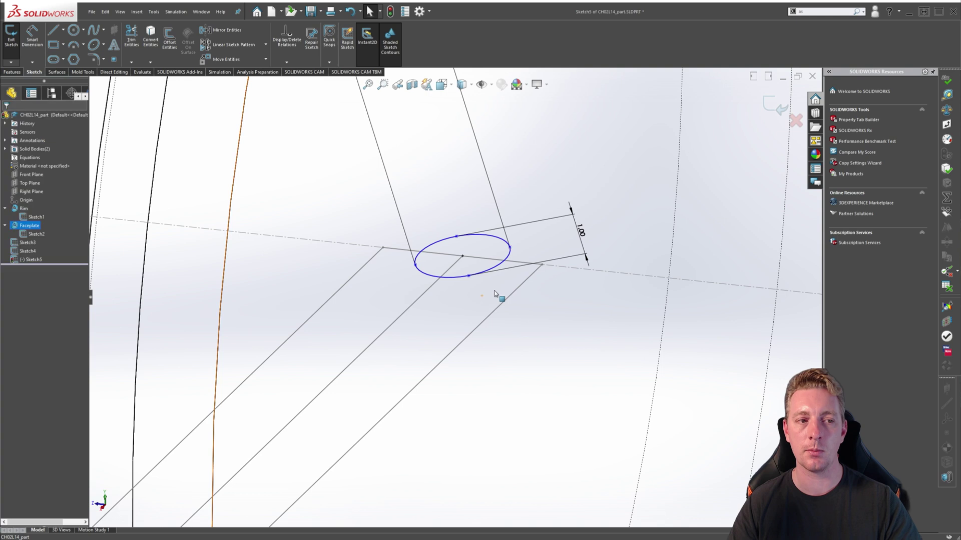
{"action": "left_click", "coordinate": [590, 363]}
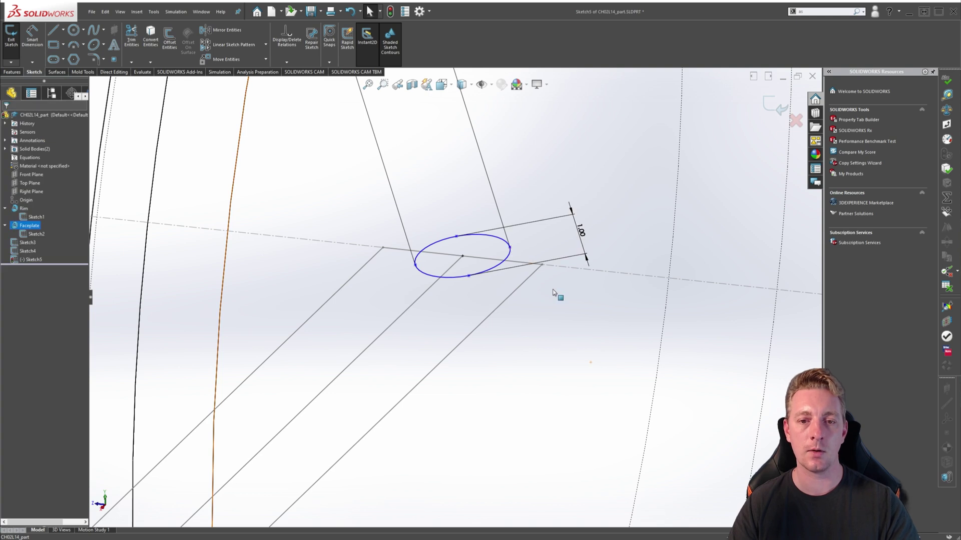
{"action": "left_click", "coordinate": [510, 247]}
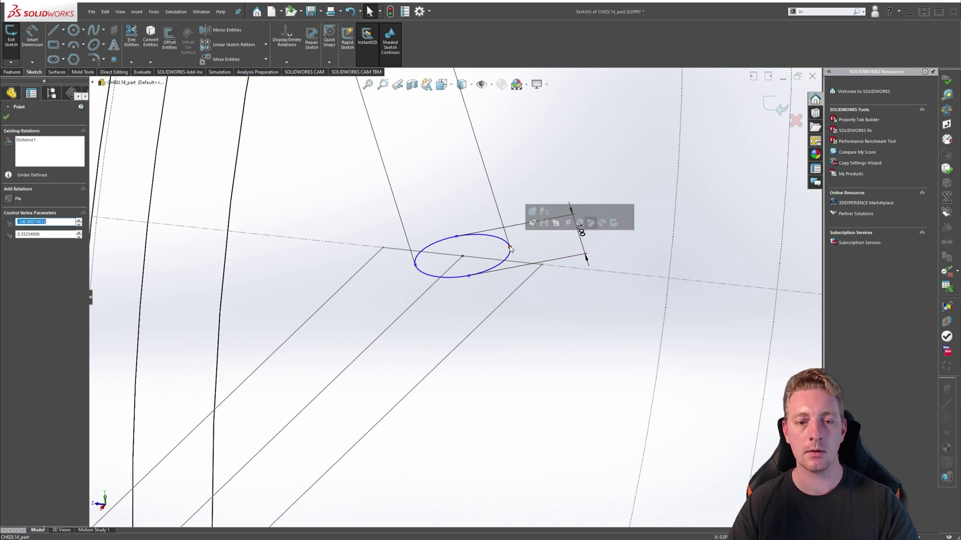
{"action": "left_click", "coordinate": [463, 257], "text": "ctrl"}
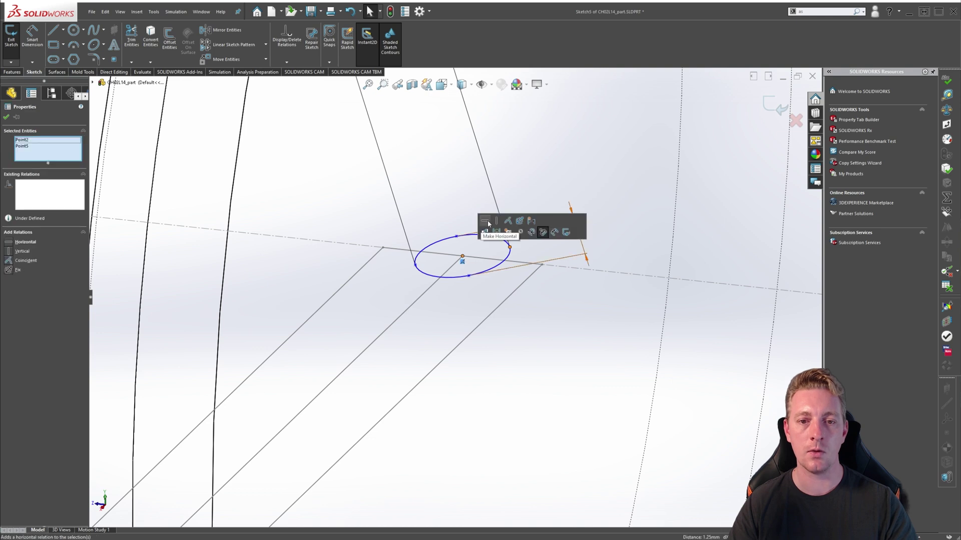
{"action": "left_click", "coordinate": [485, 221]}
{"action": "key", "text": "Escape"}
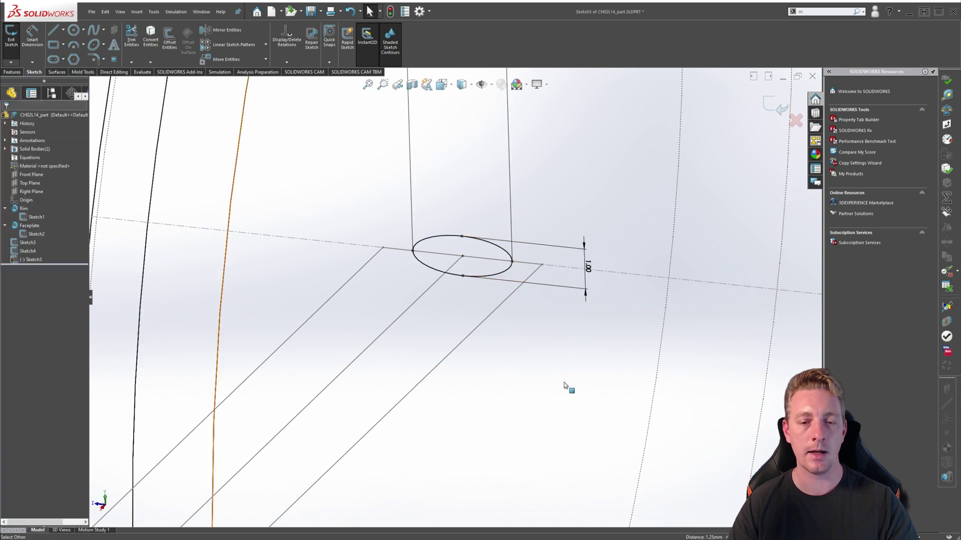
{"action": "scroll", "coordinate": [539, 330], "scroll_direction": "up", "scroll_amount": 3}
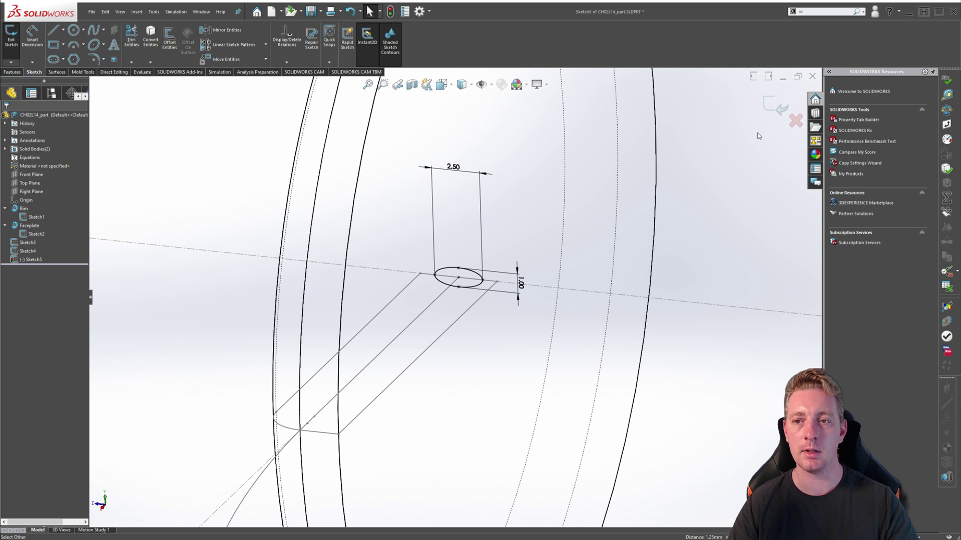
{"action": "left_click", "coordinate": [776, 108]}
Show the part in isometric view as Shaded With Edges.
{"action": "key", "text": "ctrl+7"}
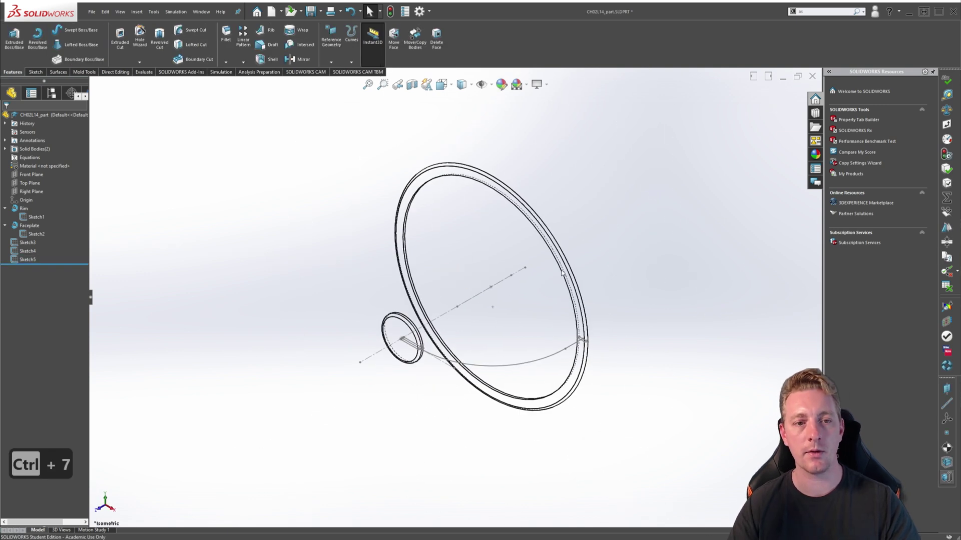
{"action": "left_click", "coordinate": [472, 85]}
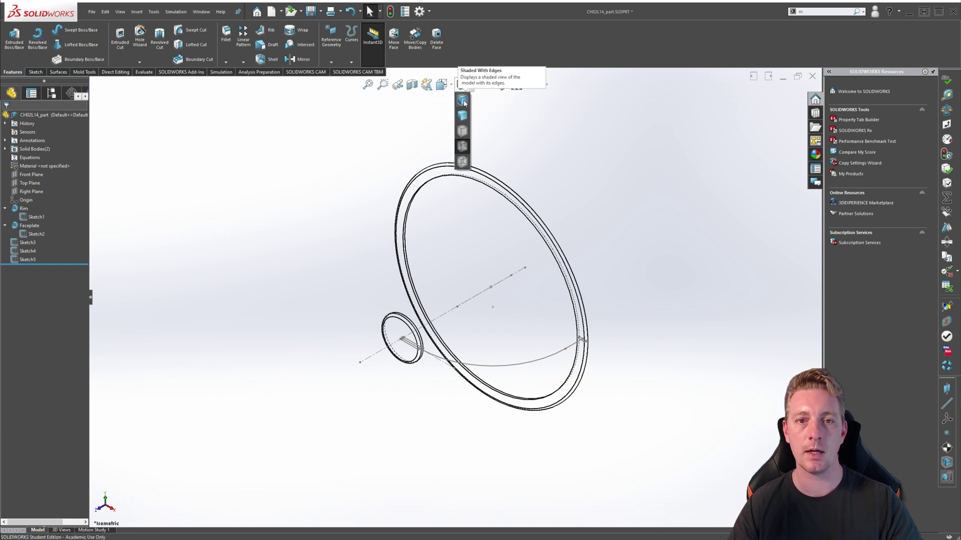
{"action": "left_click", "coordinate": [463, 102]}
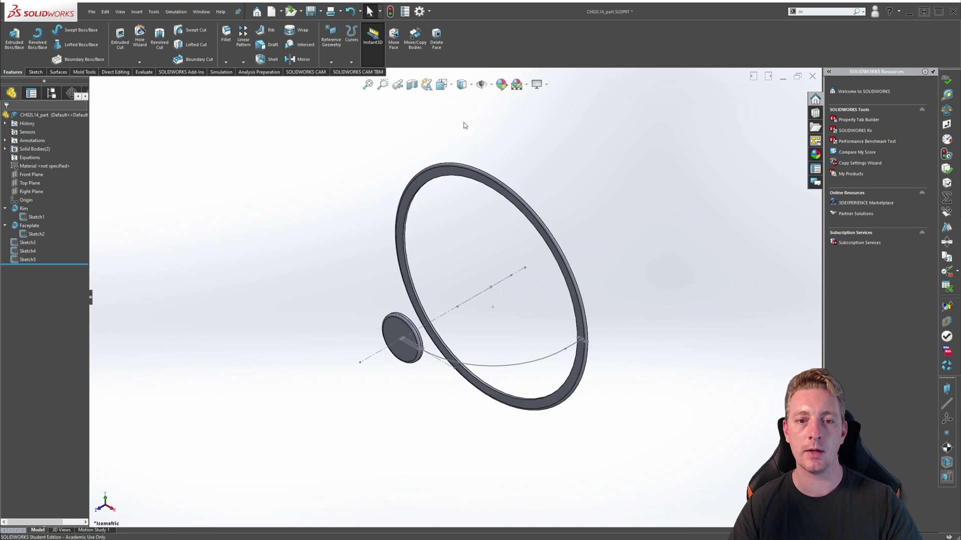
Select Sketch1 and Sketch3 in the tree to review them.
{"action": "left_click", "coordinate": [25, 217]}
{"action": "key", "text": "Escape"}
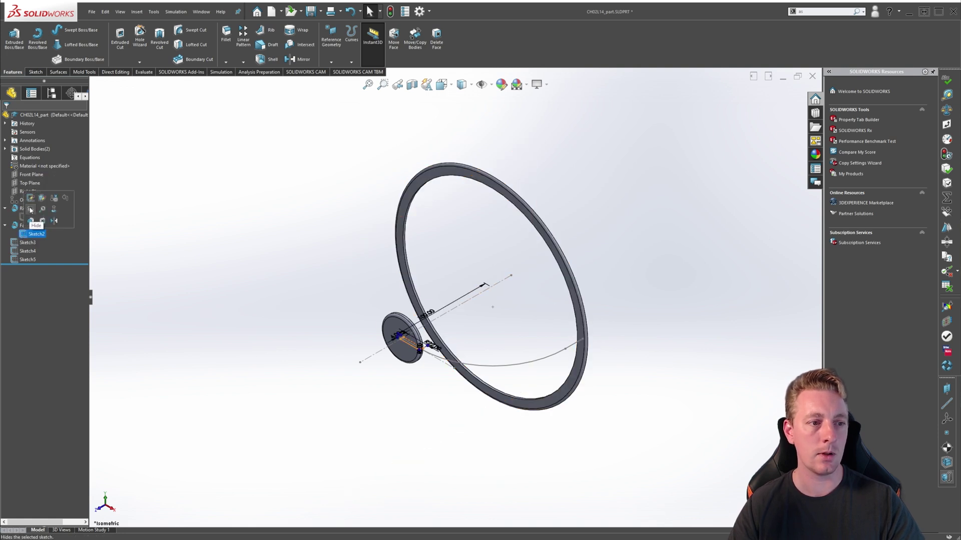
{"action": "left_click", "coordinate": [16, 243]}
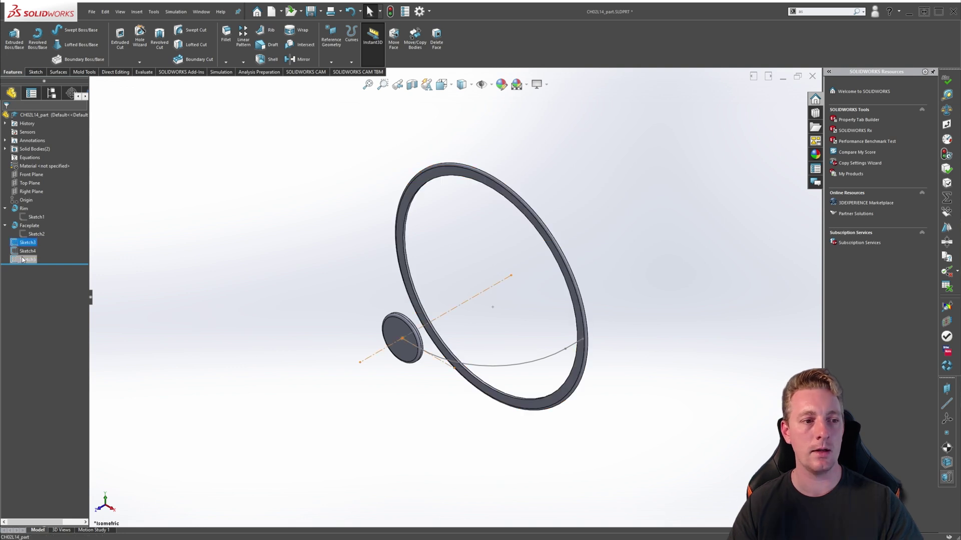
{"action": "left_click", "coordinate": [123, 285]}
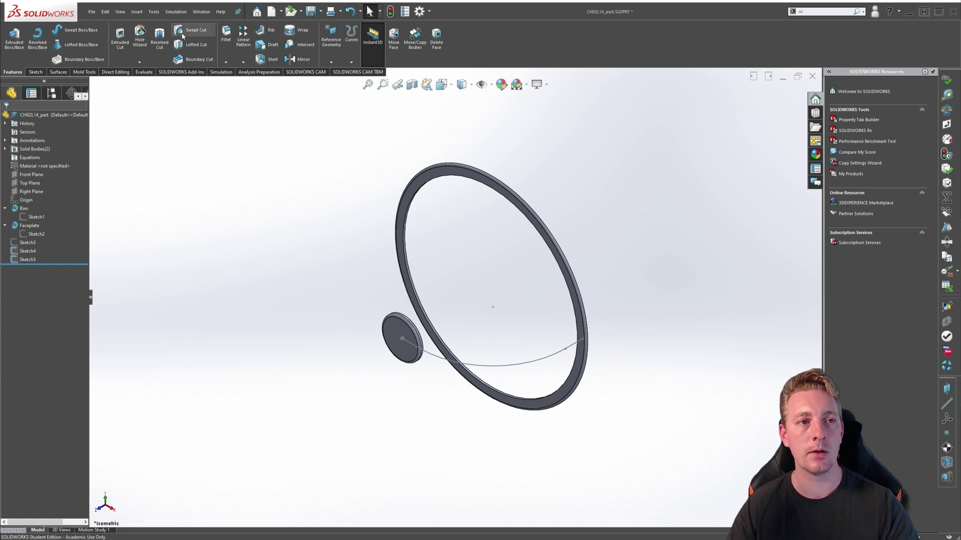
Start a Swept Boss/Base feature for the spoke.
{"action": "left_click", "coordinate": [136, 12]}
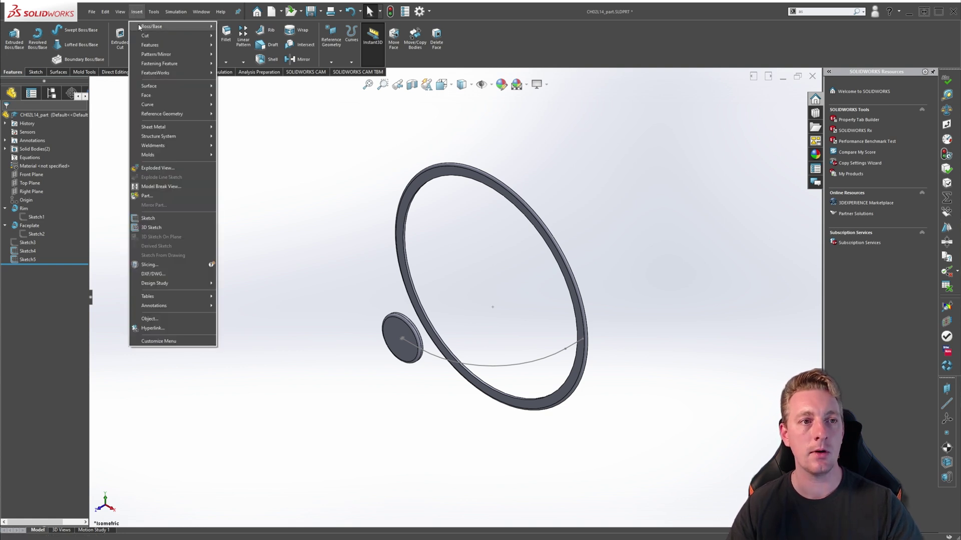
{"action": "mouse_move", "coordinate": [141, 28]}
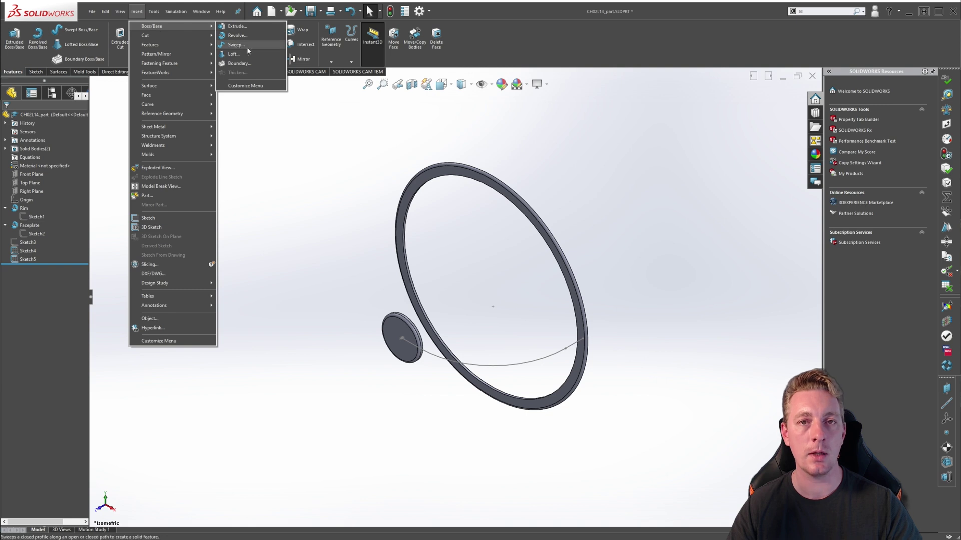
{"action": "left_click", "coordinate": [6, 72]}
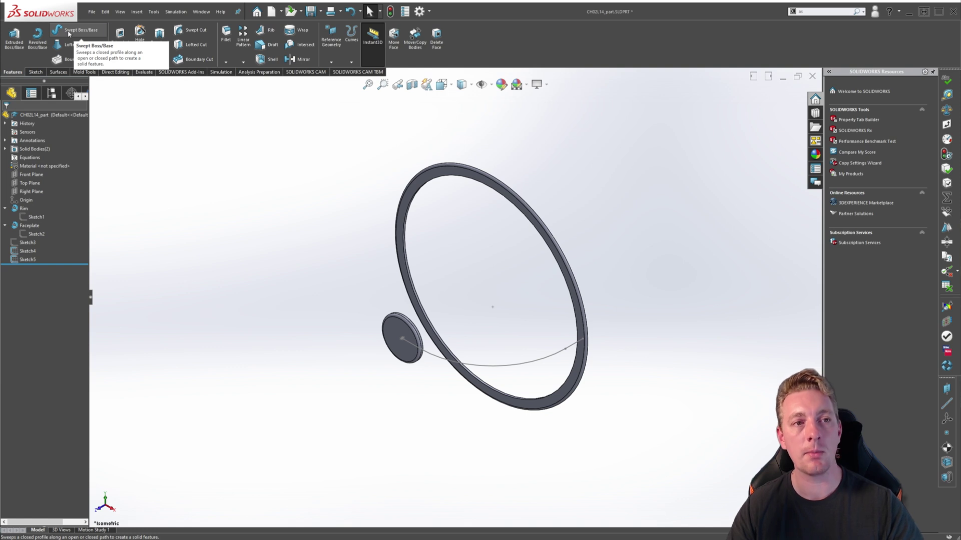
{"action": "left_click", "coordinate": [68, 32]}
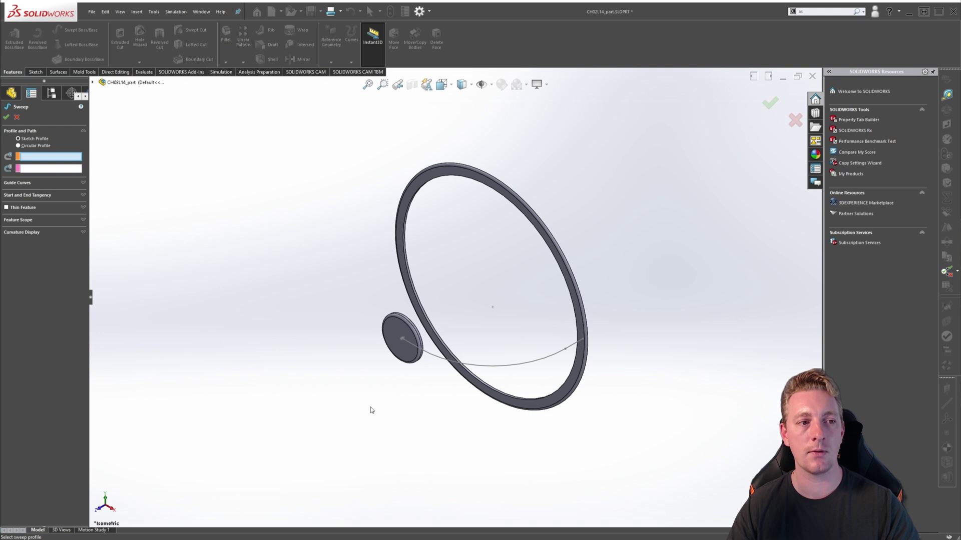
Pick Sketch5 as the sweep profile and Sketch4 as the sweep path.
{"action": "scroll", "coordinate": [426, 321], "scroll_direction": "down", "scroll_amount": 3}
{"action": "scroll", "coordinate": [424, 275], "scroll_direction": "up", "scroll_amount": 2}
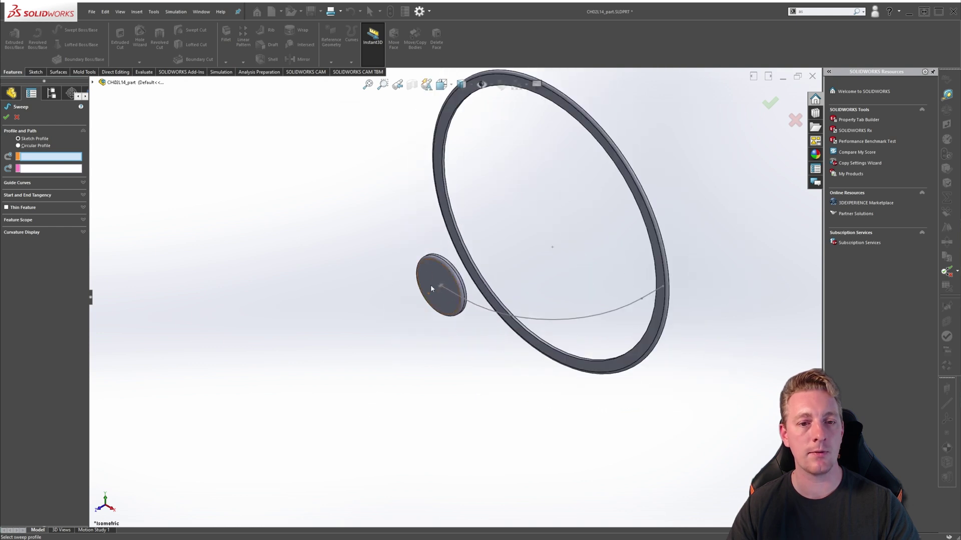
{"action": "left_click", "coordinate": [93, 82]}
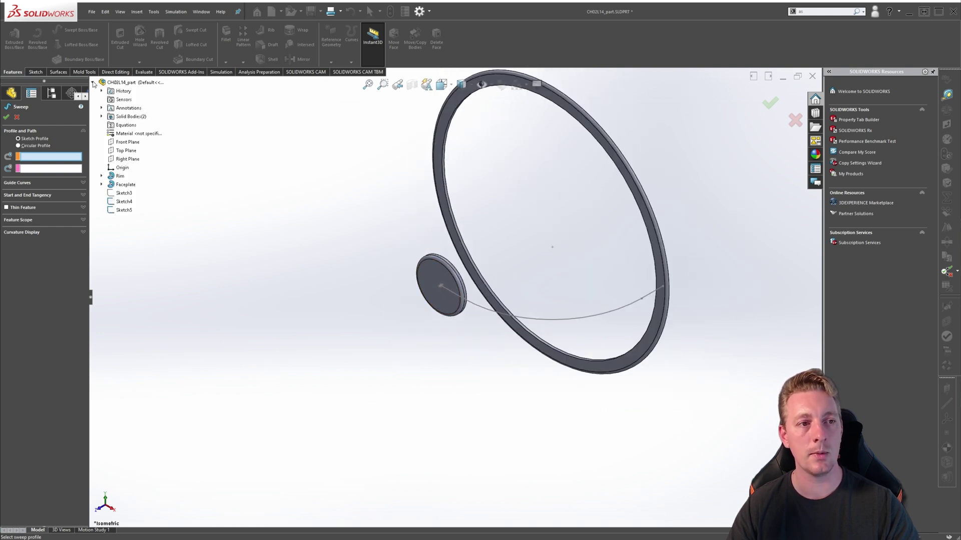
{"action": "left_click", "coordinate": [121, 210]}
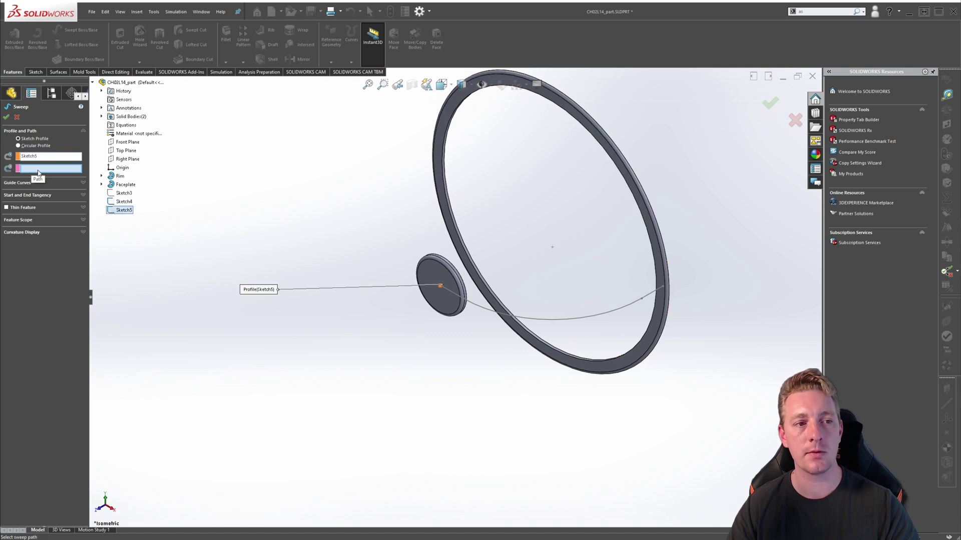
{"action": "left_click", "coordinate": [114, 202]}
{"action": "scroll", "coordinate": [487, 395], "scroll_direction": "down", "scroll_amount": 5}
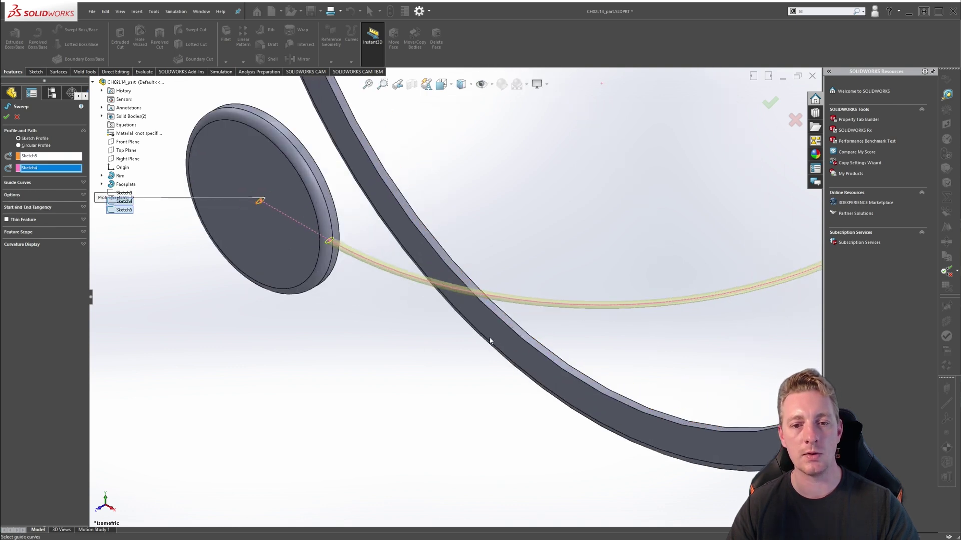
{"action": "scroll", "coordinate": [453, 342], "scroll_direction": "up", "scroll_amount": 5}
{"action": "scroll", "coordinate": [673, 281], "scroll_direction": "down", "scroll_amount": 3}
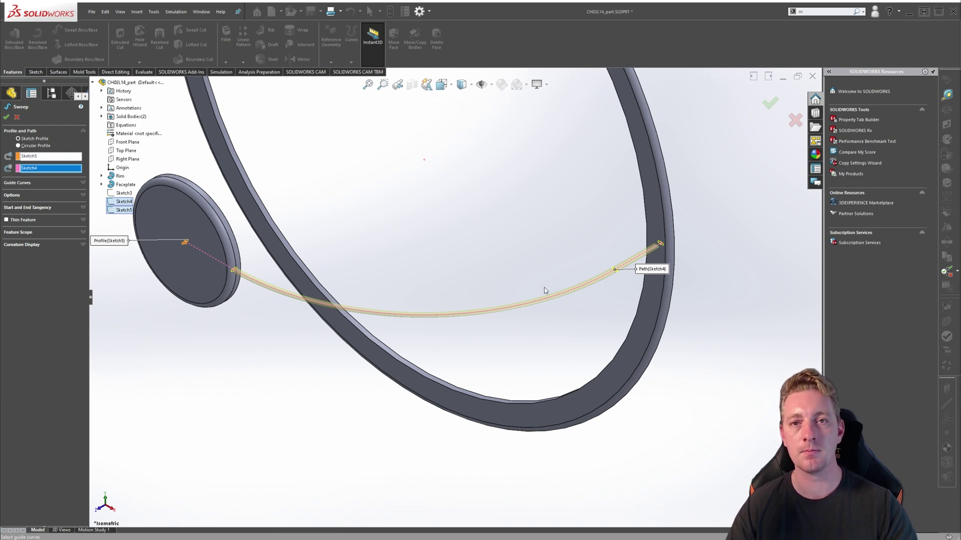
Create Sweep1 with profile orientation Follow Path and profile twist None.
{"action": "left_click", "coordinate": [83, 196]}
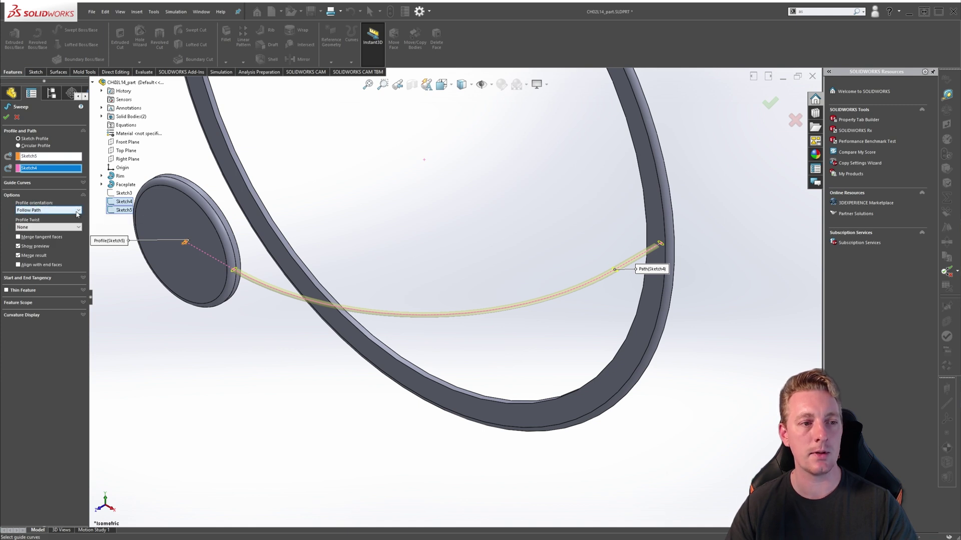
{"action": "left_click", "coordinate": [77, 211]}
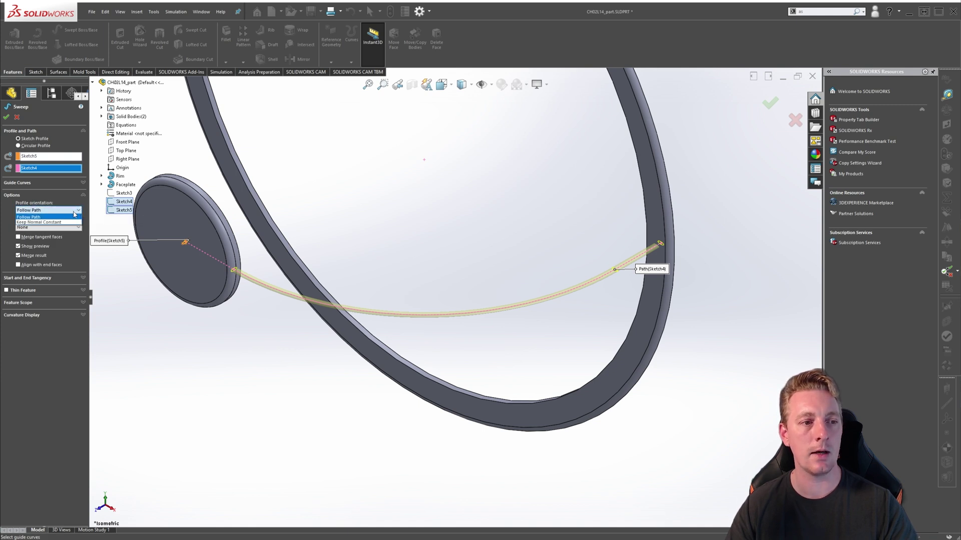
{"action": "left_click", "coordinate": [44, 213]}
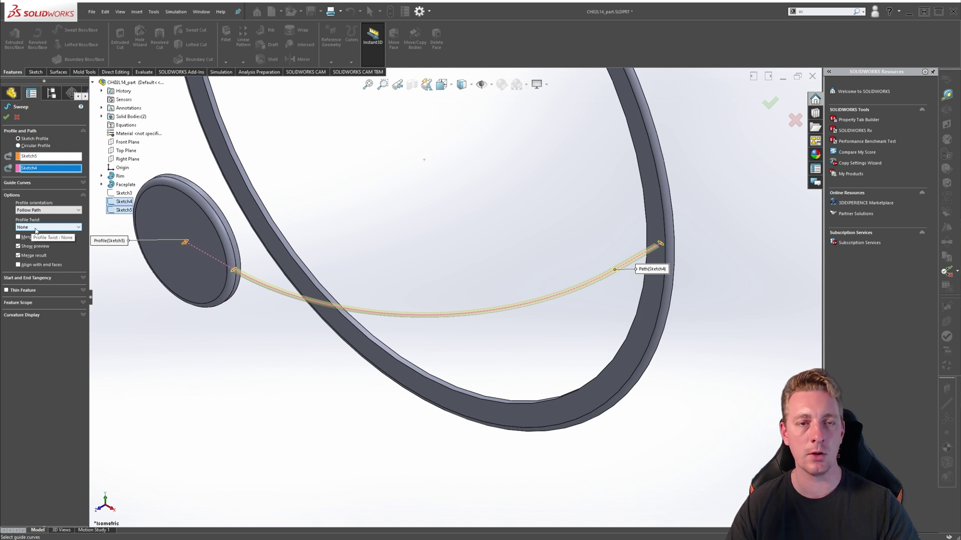
{"action": "left_click", "coordinate": [38, 229]}
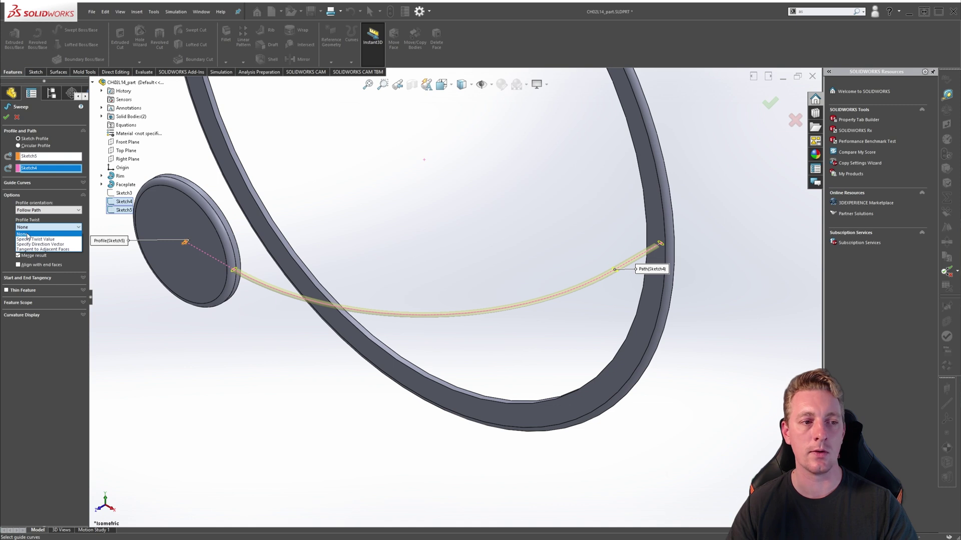
{"action": "left_click", "coordinate": [27, 234]}
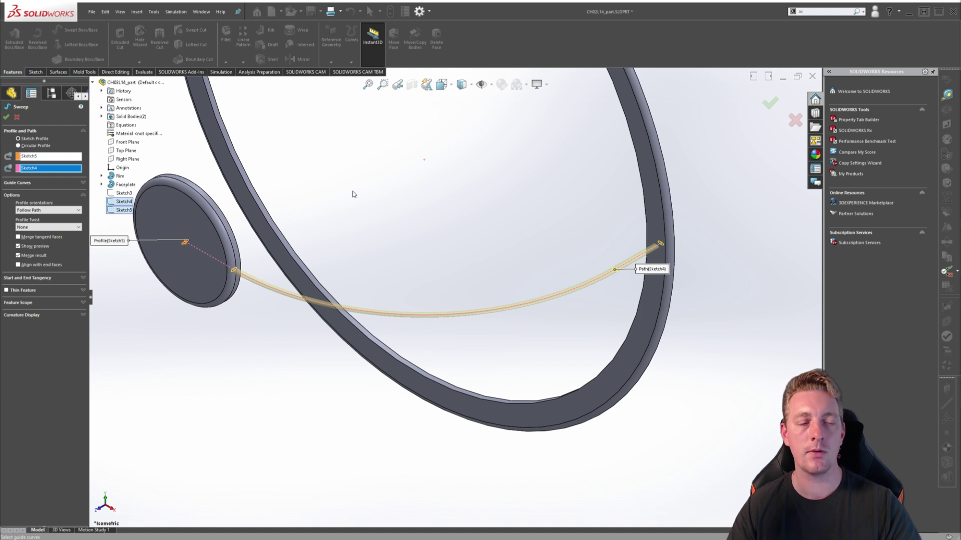
{"action": "left_click", "coordinate": [7, 118]}
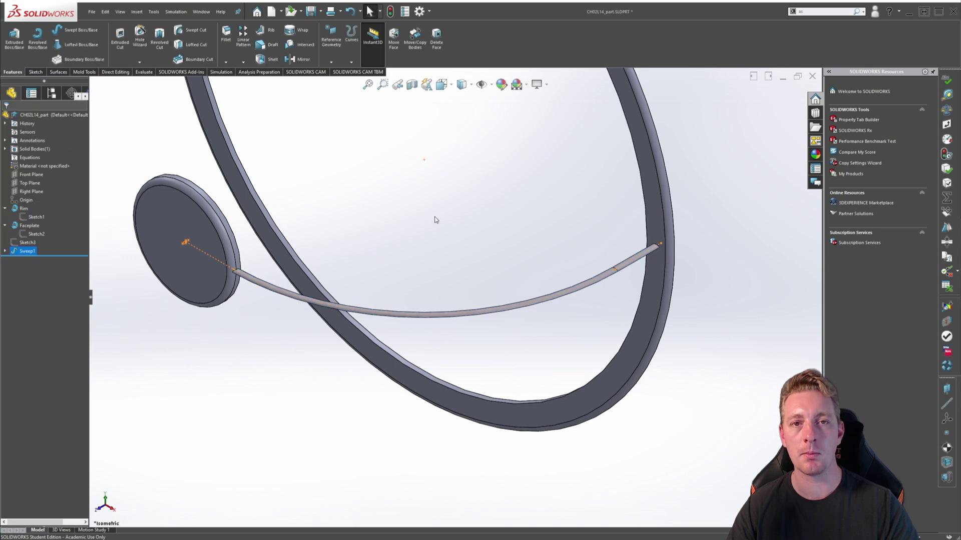
Rename Sweep1 to 'Spoke' in the FeatureManager tree.
{"action": "left_click", "coordinate": [22, 253]}
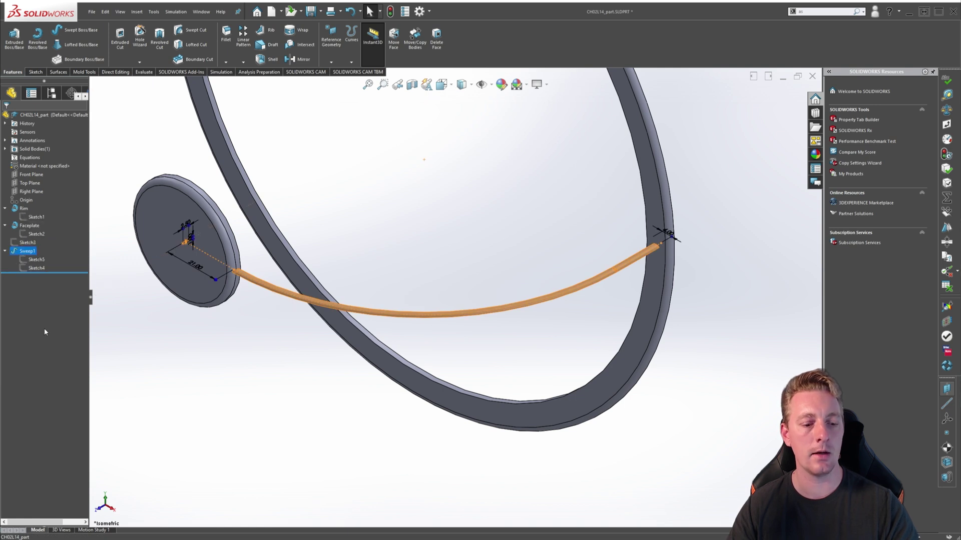
{"action": "key", "text": "F2"}
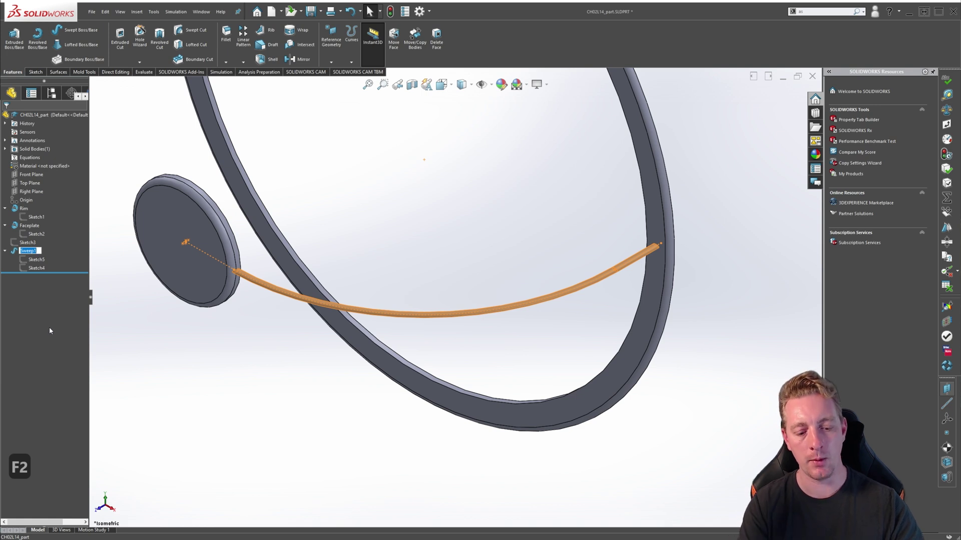
{"action": "type", "text": "Spoke"}
{"action": "key", "text": "Return"}
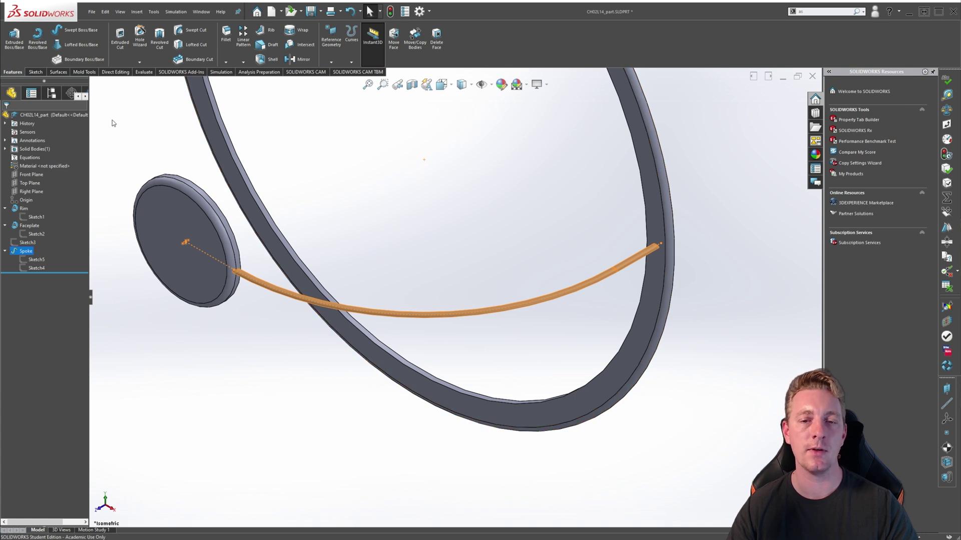
{"action": "middle_click_drag", "start_coordinate": [363, 242], "coordinate": [494, 331], "text": "ctrl"}
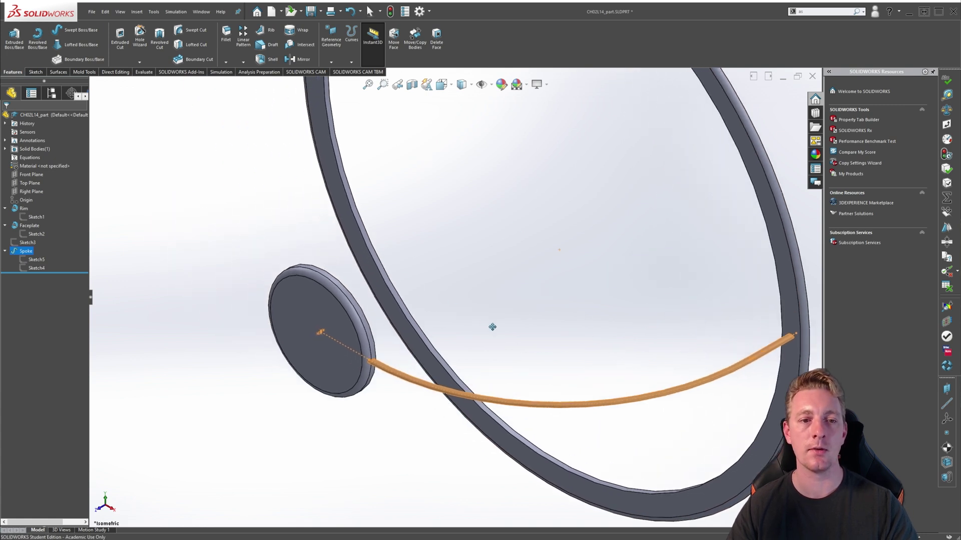
Start a circular pattern using the faceplate's cylindrical face as the axis.
{"action": "left_click", "coordinate": [491, 328]}
{"action": "scroll", "coordinate": [491, 328], "scroll_direction": "down", "scroll_amount": 2}
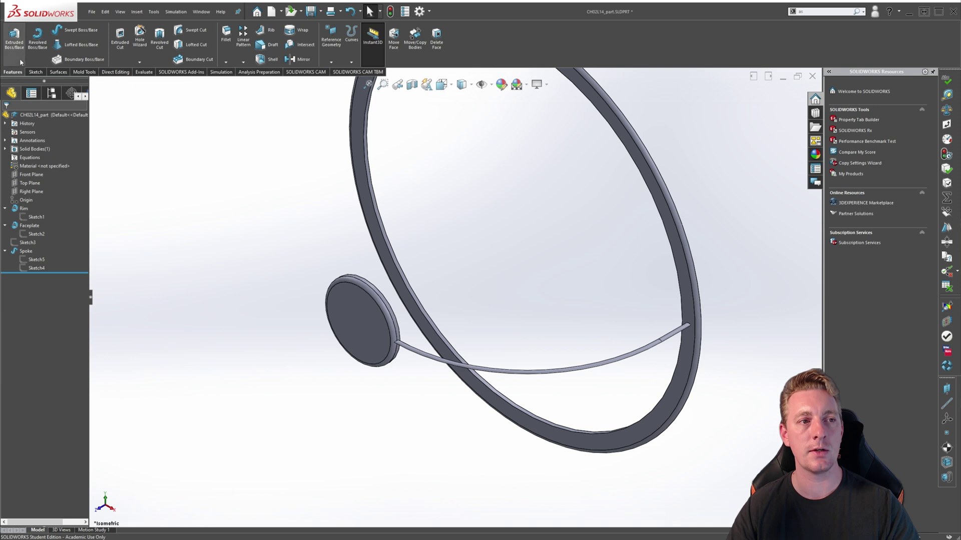
{"action": "left_click", "coordinate": [243, 63]}
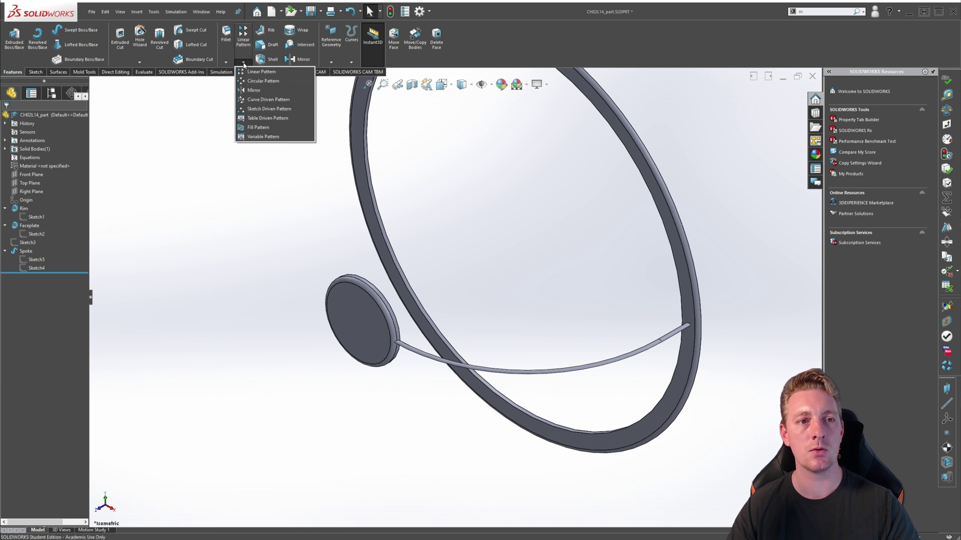
{"action": "left_click", "coordinate": [264, 83]}
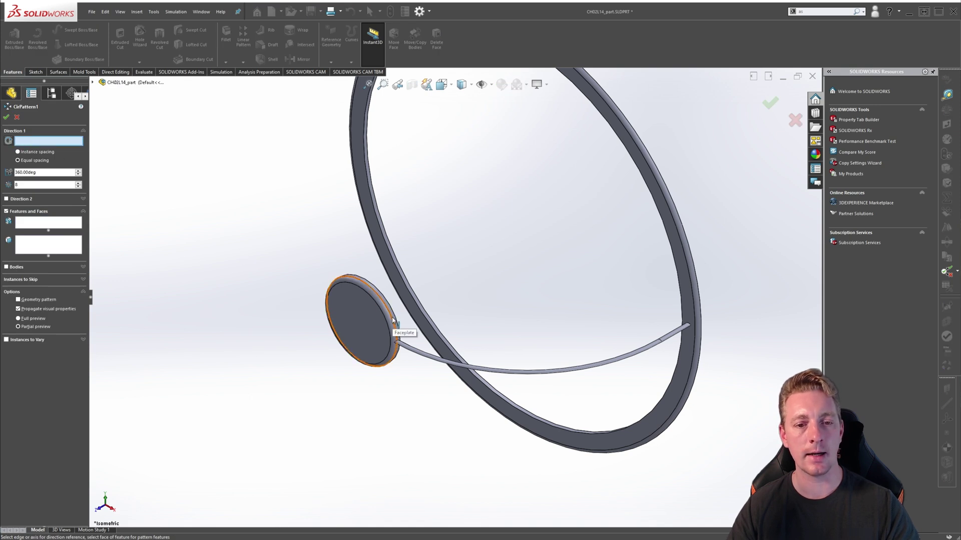
{"action": "scroll", "coordinate": [380, 331], "scroll_direction": "down", "scroll_amount": 3}
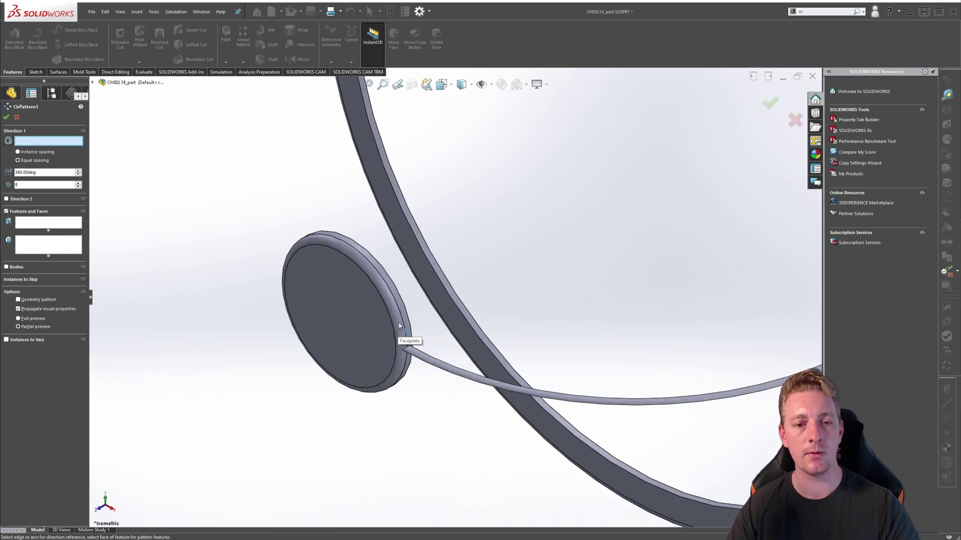
{"action": "left_click", "coordinate": [405, 316]}
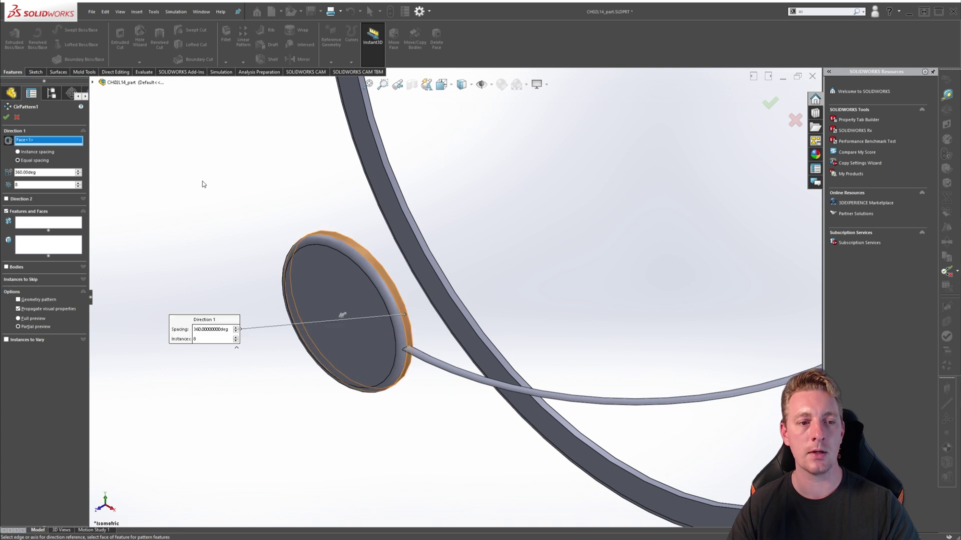
Pattern the Spoke feature with 16 instances over 360° and accept it.
{"action": "left_click", "coordinate": [30, 224]}
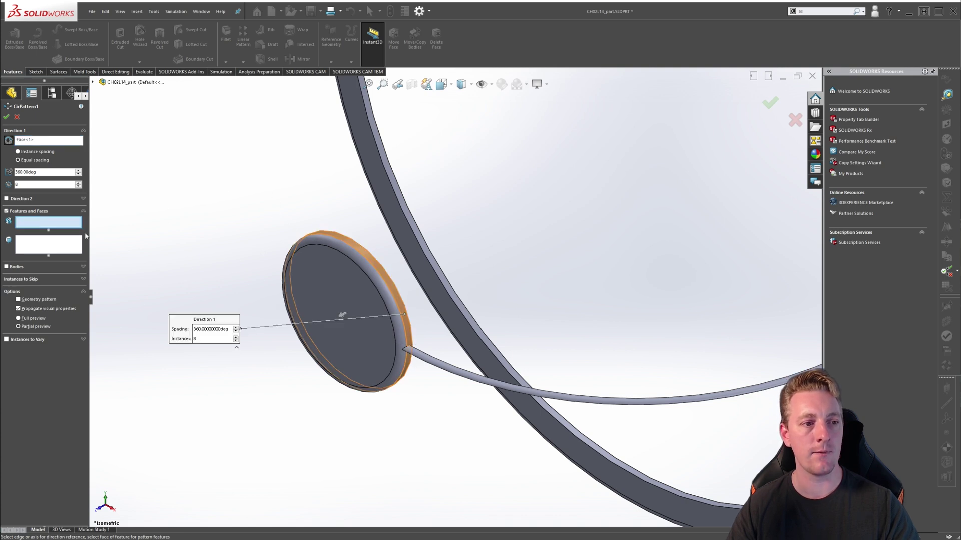
{"action": "left_click", "coordinate": [609, 406]}
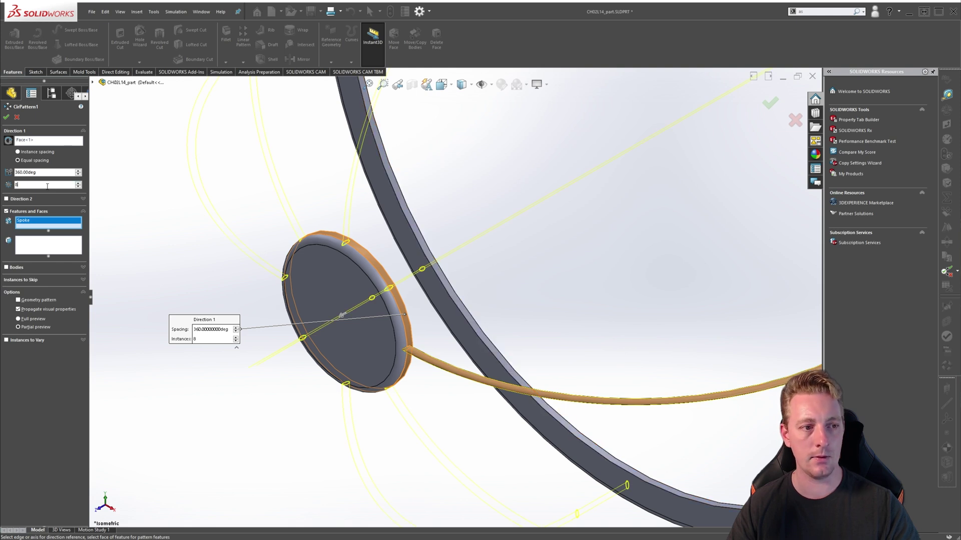
{"action": "key", "text": "BackSpace"}
{"action": "type", "text": "16"}
{"action": "key", "text": "Tab"}
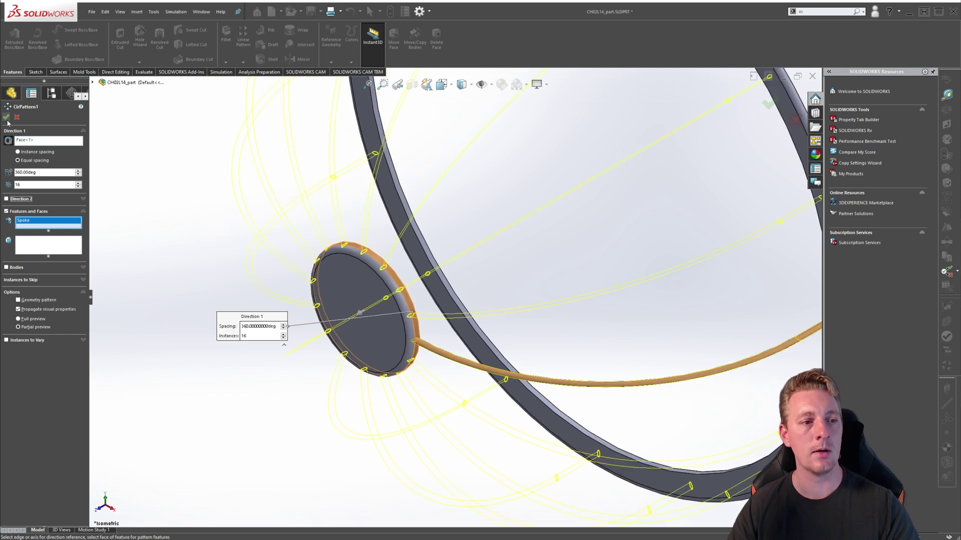
{"action": "key", "text": "Return"}
{"action": "middle_click_drag", "start_coordinate": [576, 351], "coordinate": [586, 303]}
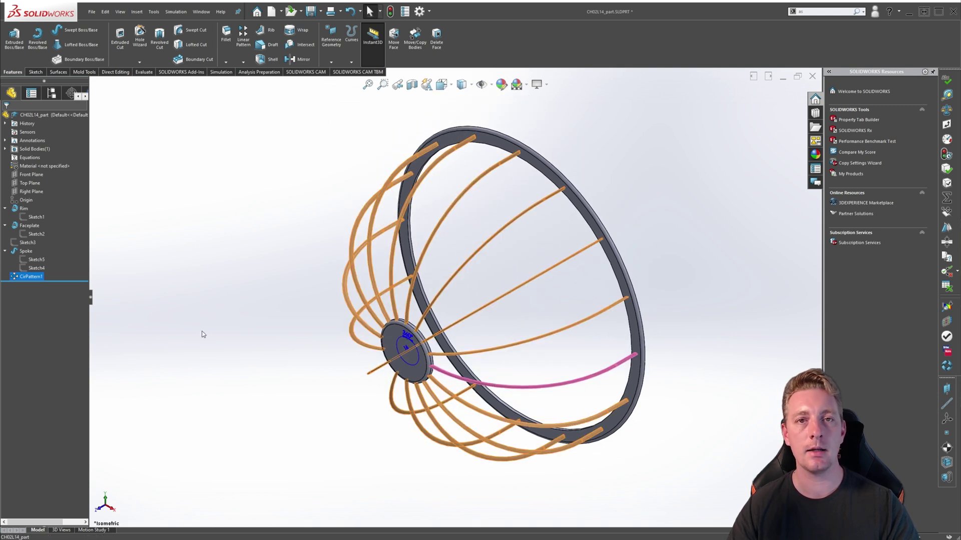
{"action": "left_click", "coordinate": [18, 252]}
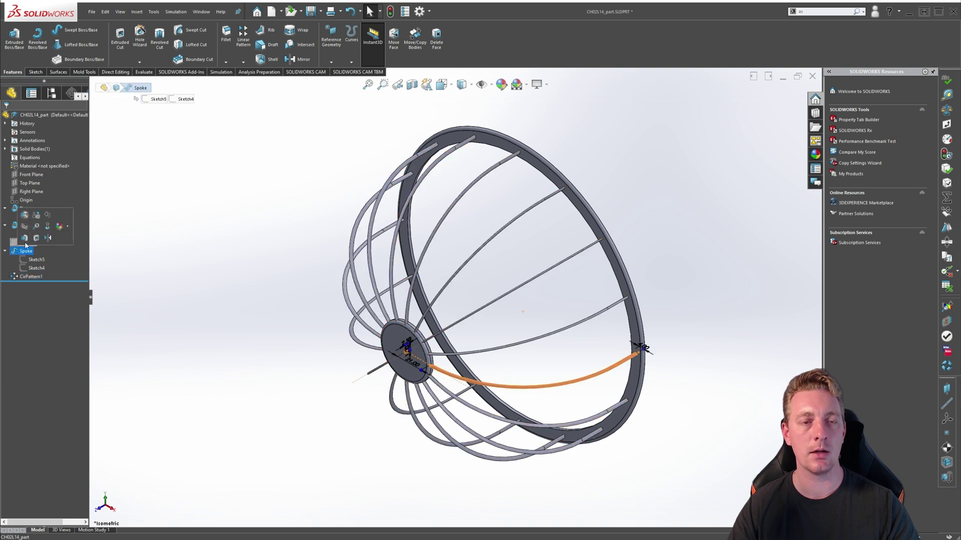
{"action": "left_click", "coordinate": [24, 215]}
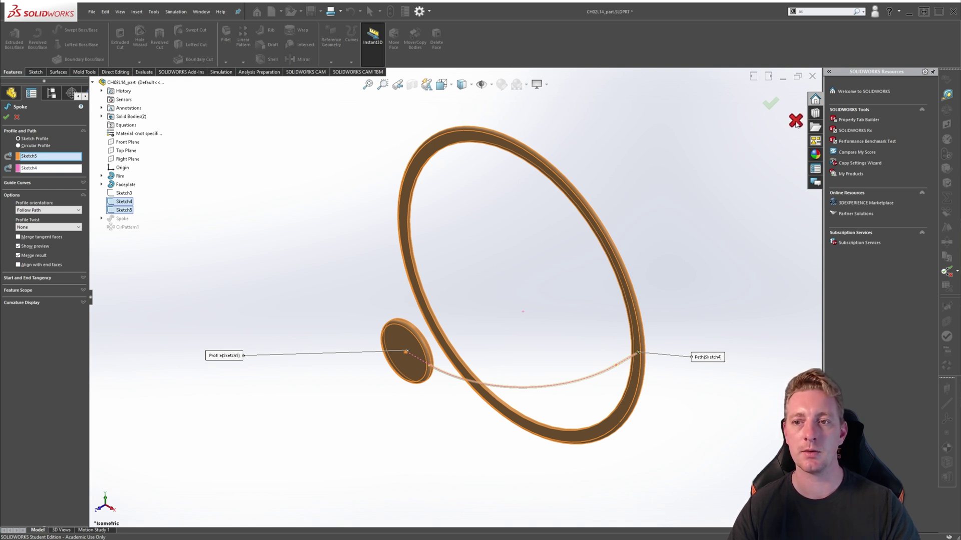
{"action": "key", "text": "Return"}
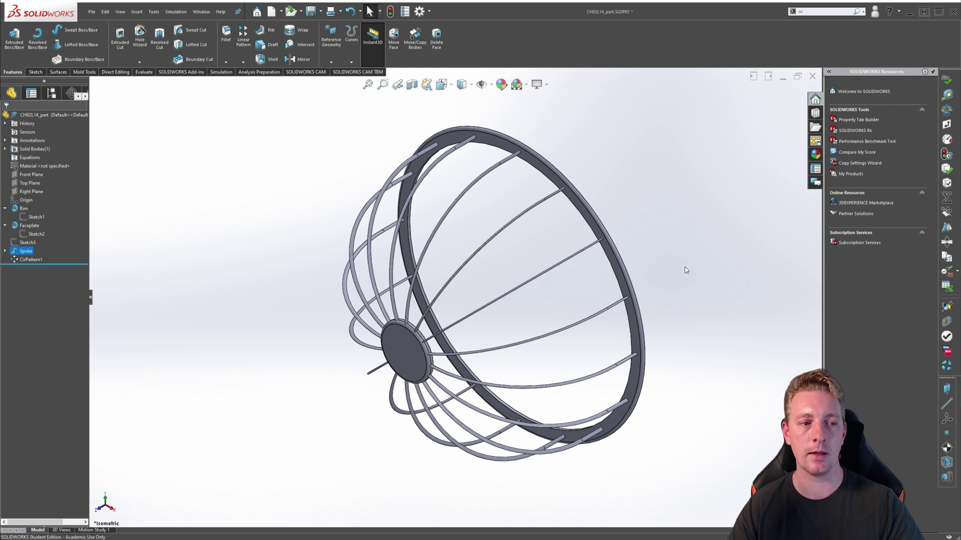